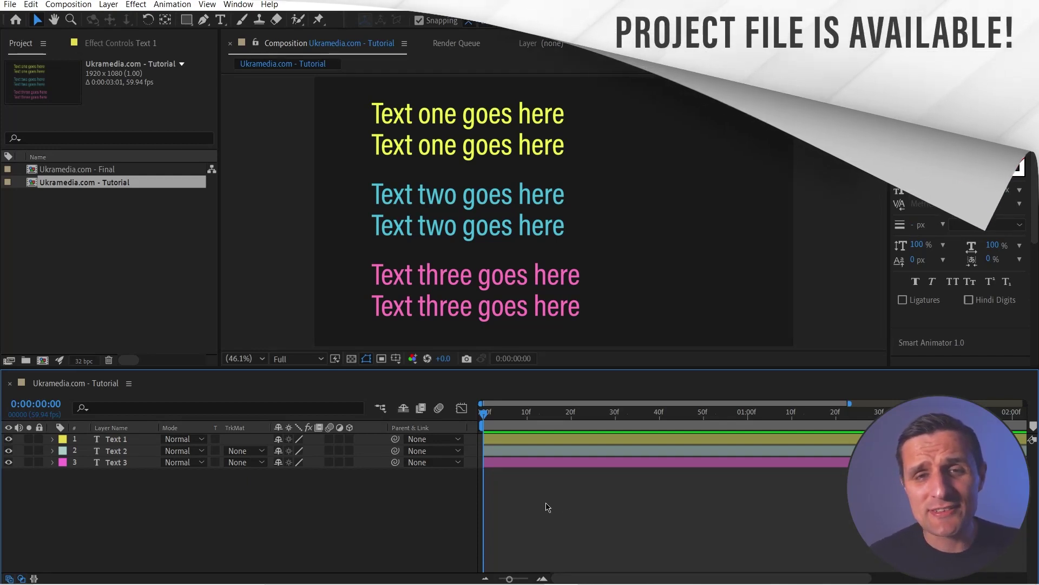
Paste onto Text 2 and Text 3, then replace 'goes' in Text 1's first line with 'asdf asdf asdf s'
left_click(372, 121)
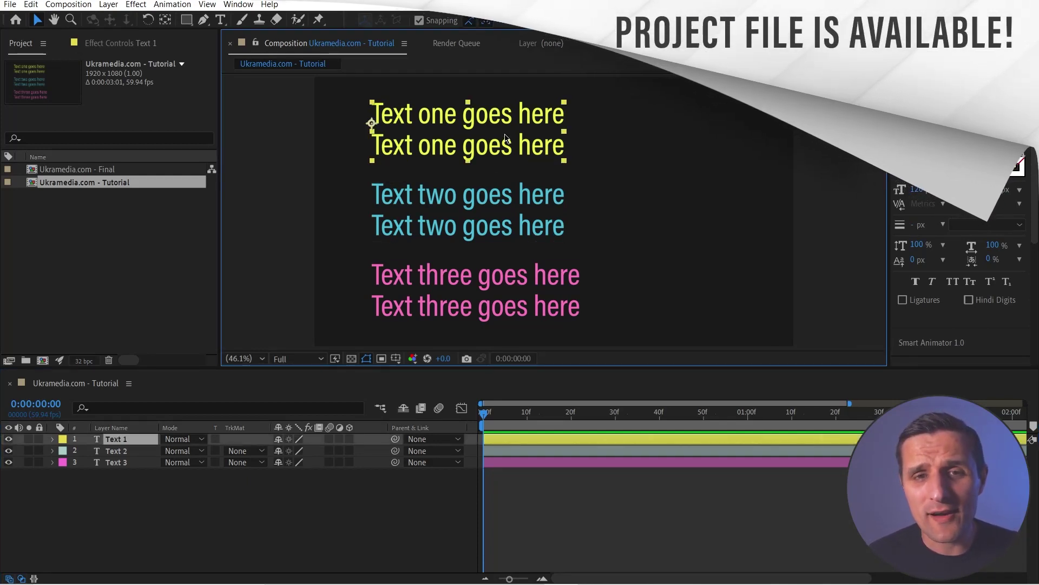
left_click_drag(621, 194, 547, 274)
key("ctrl+v")
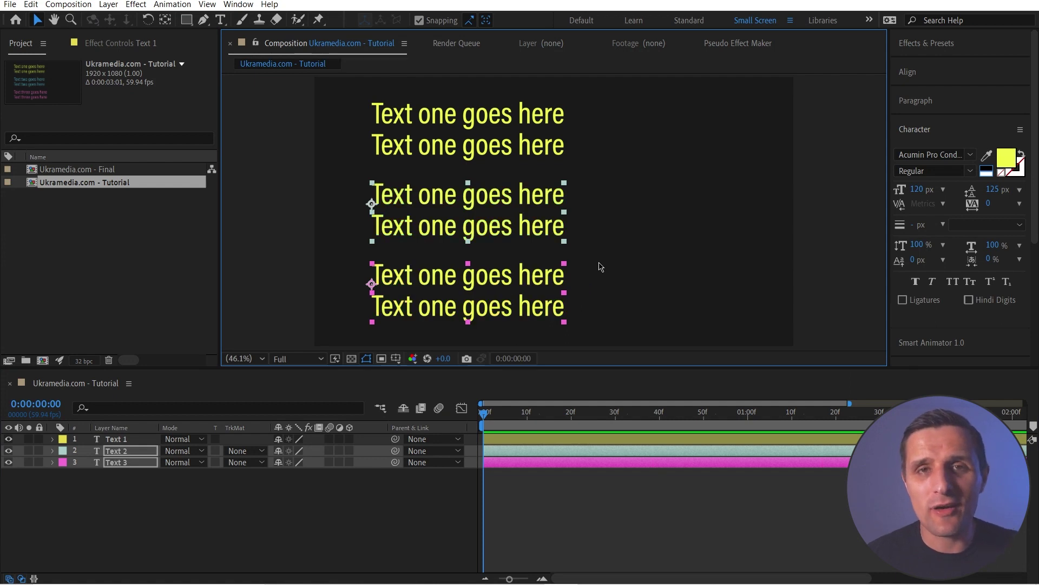
left_click(535, 153)
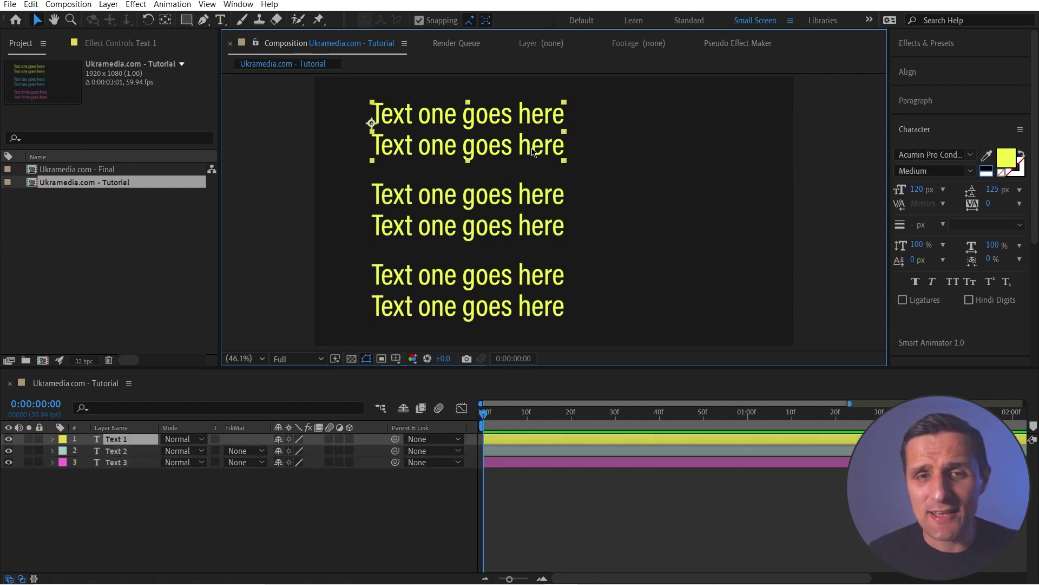
double_click(494, 132)
triple_click(493, 115)
left_click(462, 114)
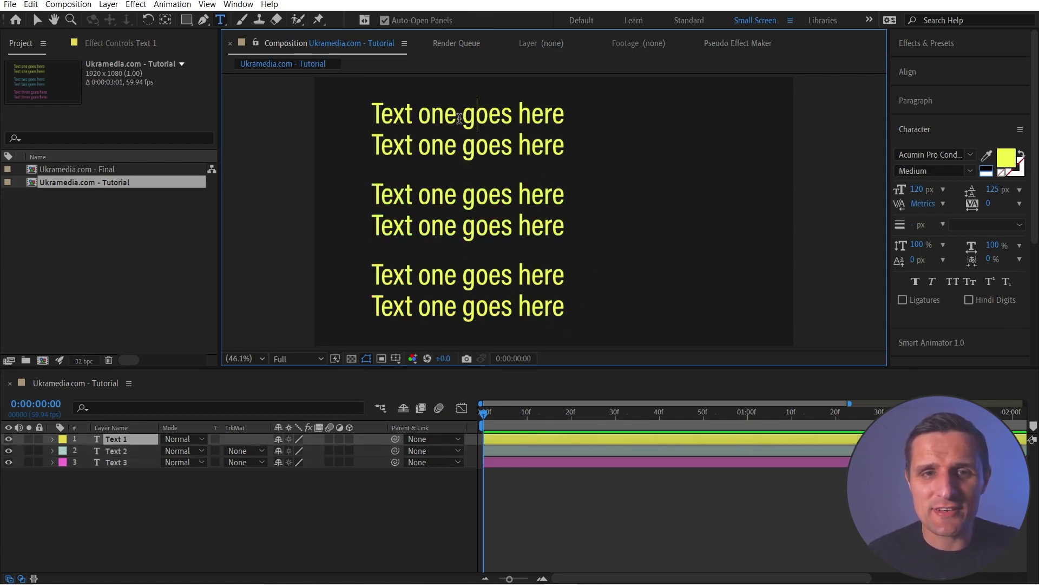
left_click_drag(462, 114, 515, 121)
type("asdf asdf asdf s")
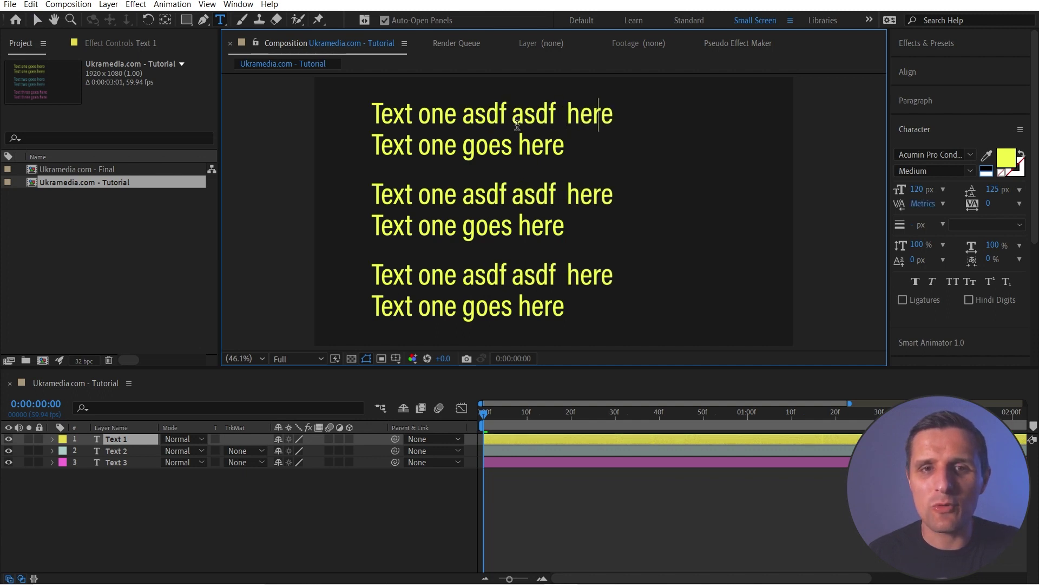
key("Escape")
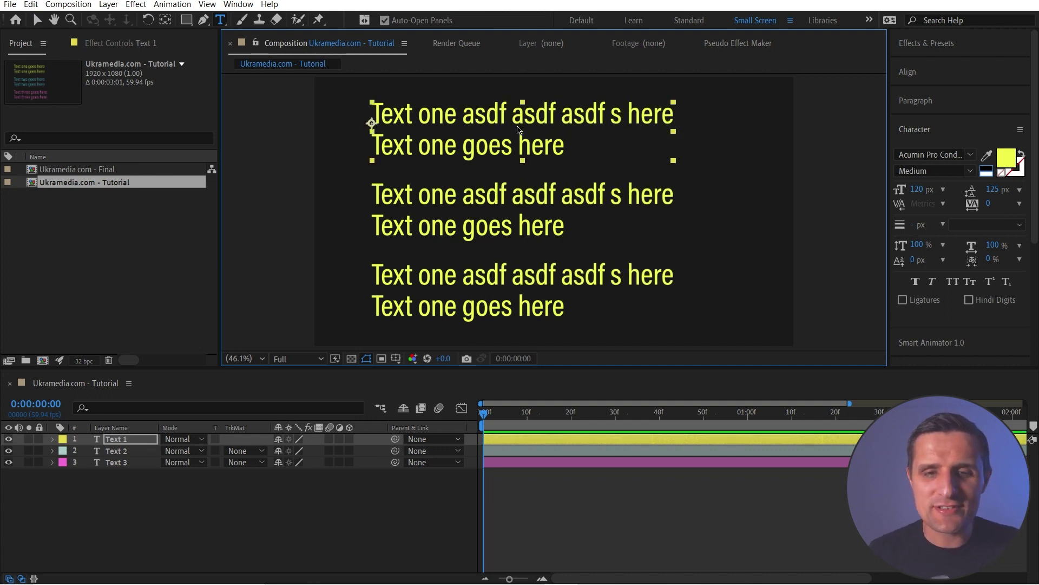
key("v")
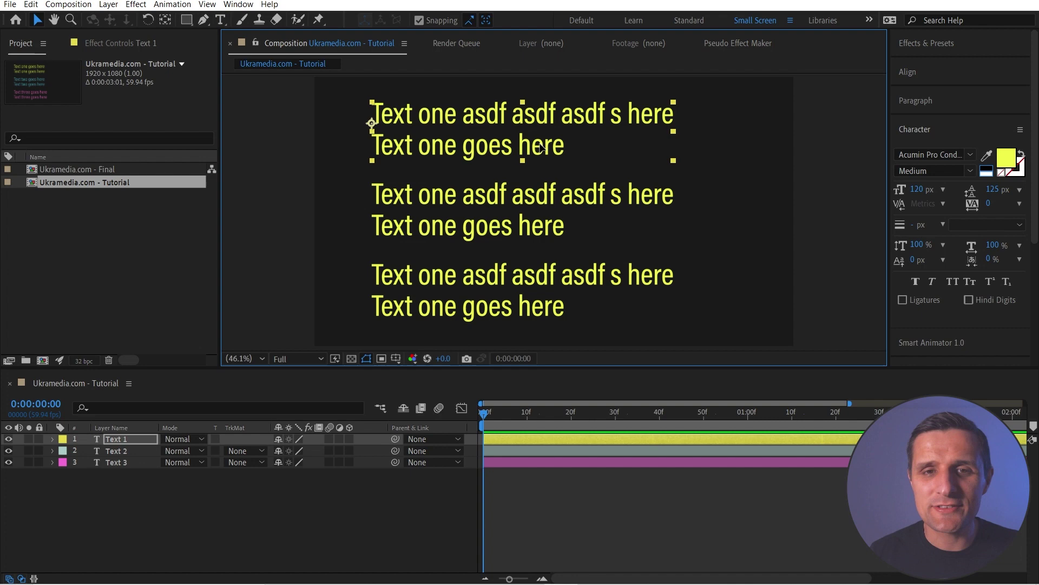
Set Text 1 to the Semibold Italic font style with a cyan fill colour
left_click(969, 173)
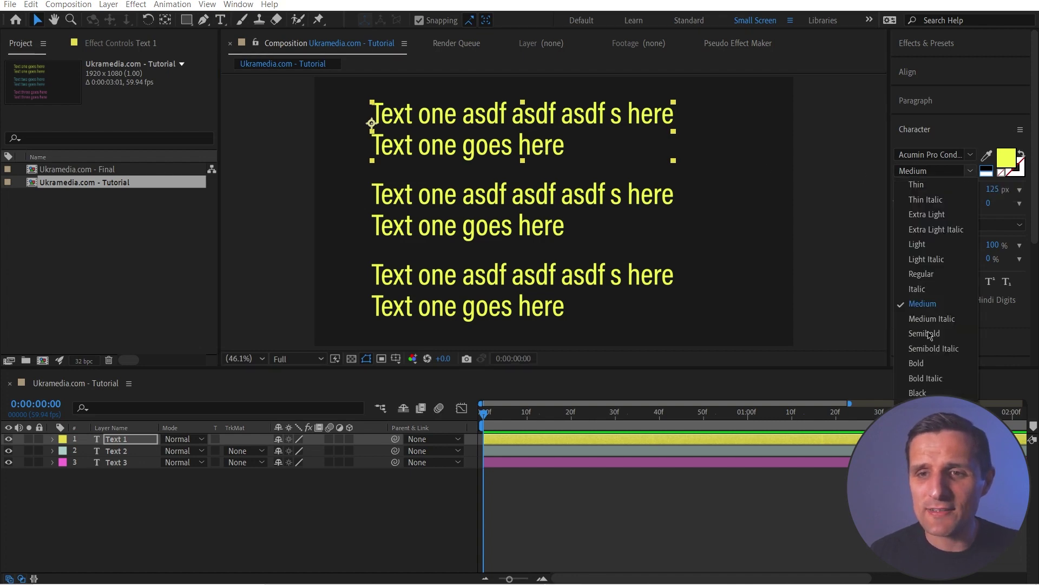
left_click(933, 348)
left_click(1006, 162)
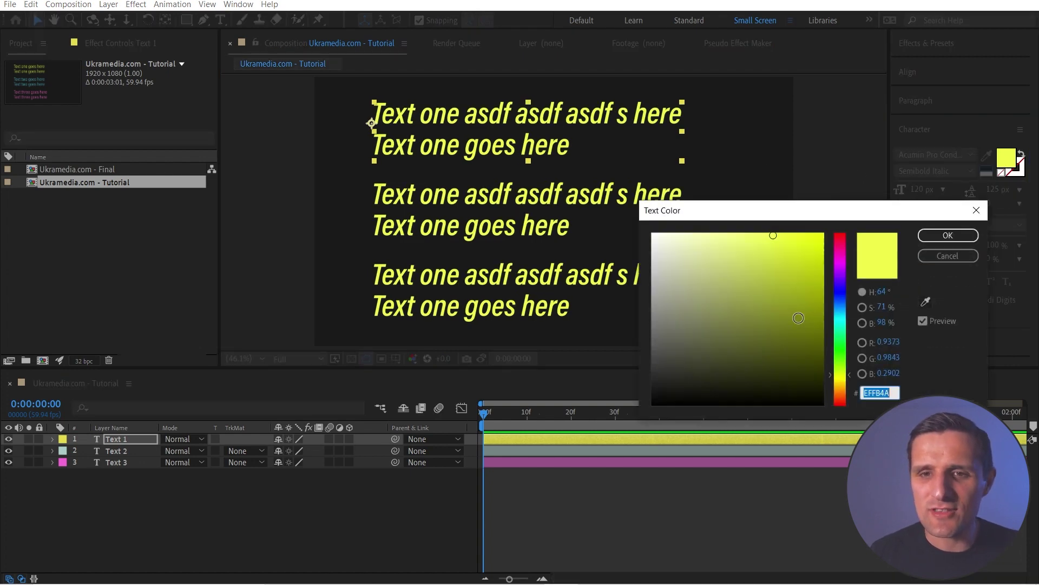
left_click(841, 317)
left_click(947, 234)
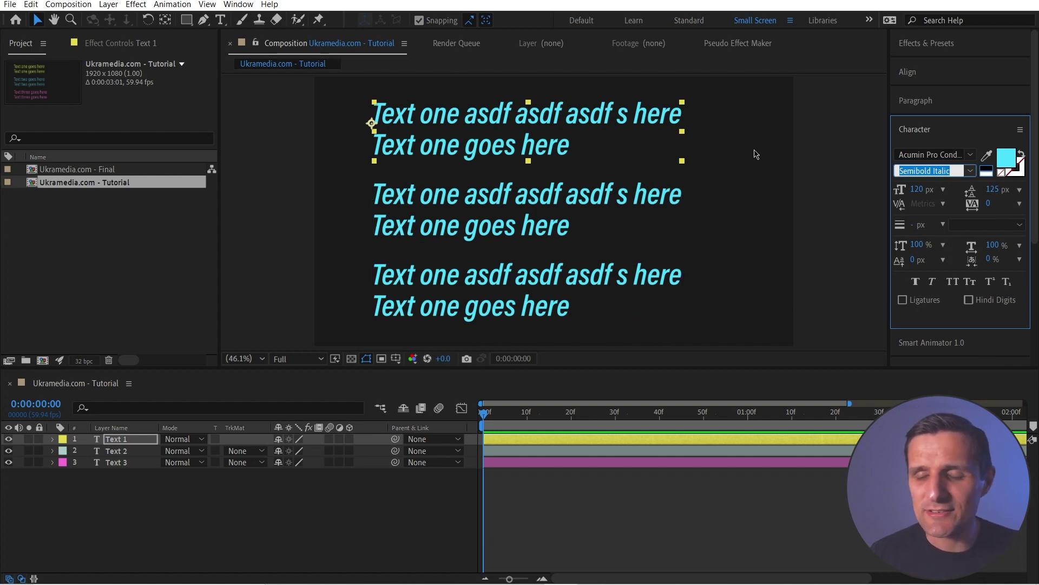
Raise Text 1 to 137 px with leading 140, tracking 50, Faux Bold and Faux Italic
left_click_drag(919, 189, 932, 190)
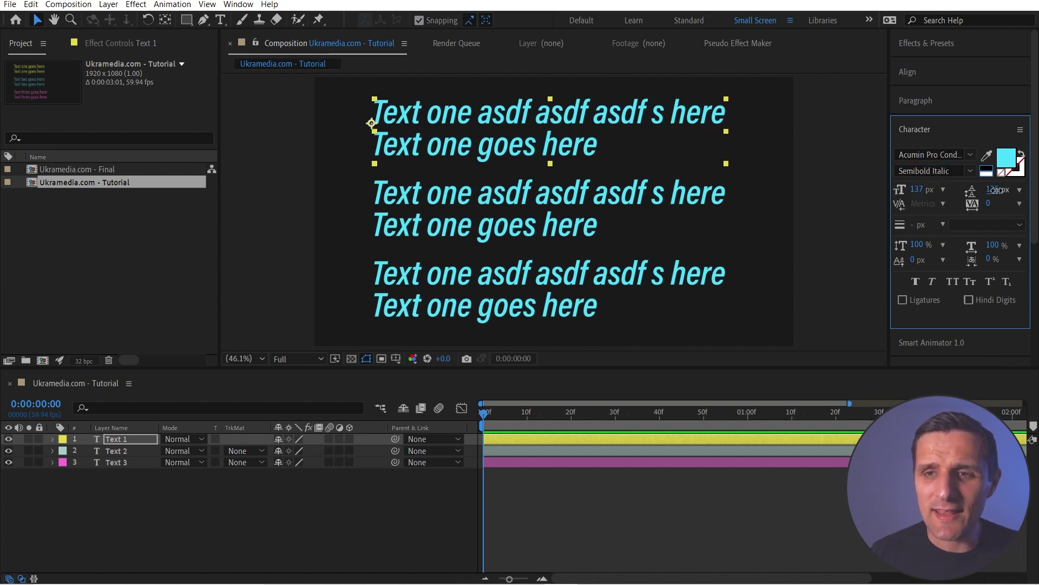
mouse_move(996, 189)
left_mouse_down()
mouse_move(1006, 189)
mouse_move(1003, 203)
left_mouse_up()
left_click(916, 281)
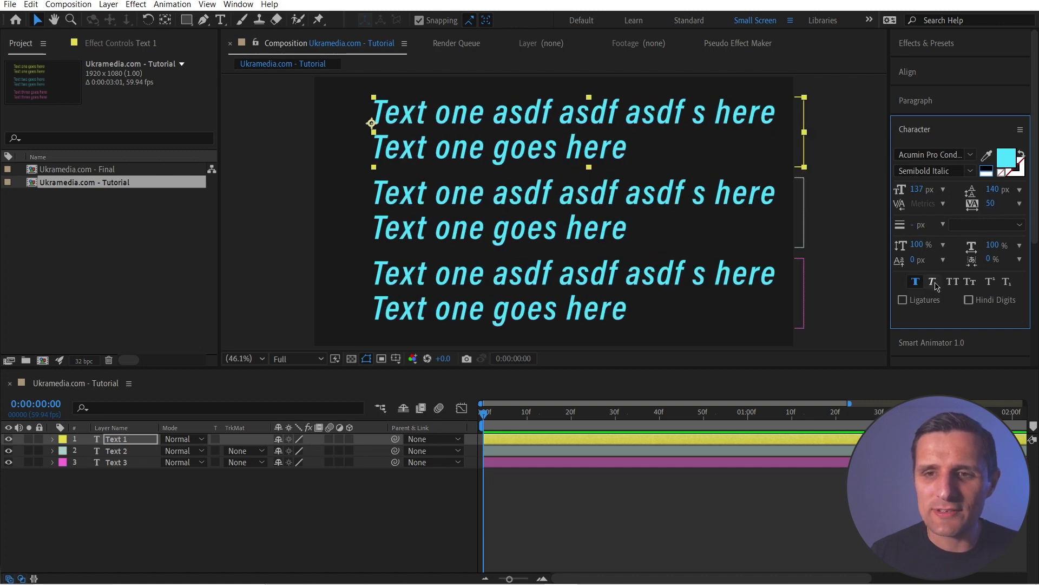
left_click(934, 283)
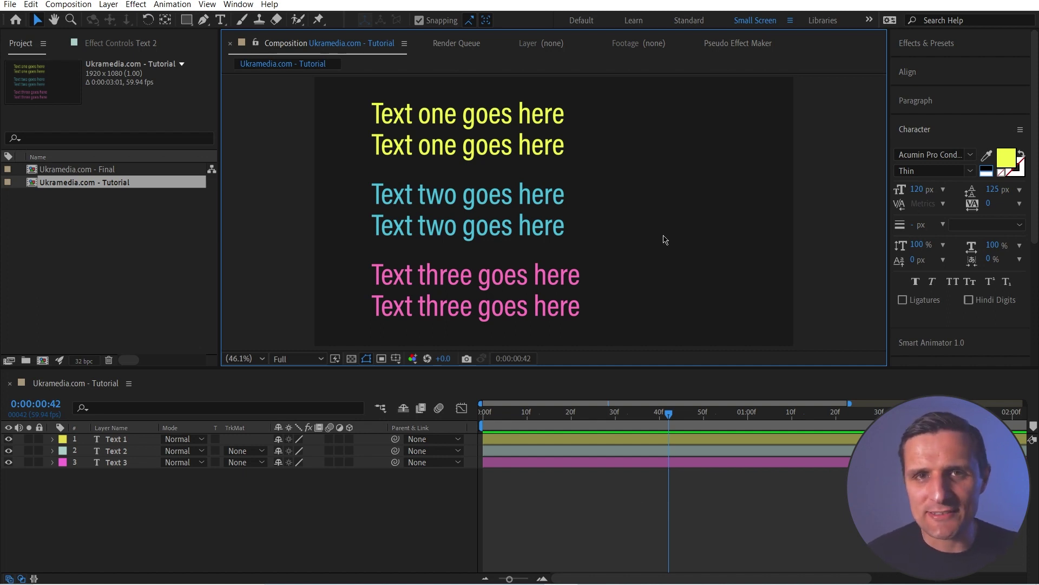
Reveal Source Text in the timeline for all three text layers, then select Text 2
left_click_drag(696, 114, 368, 324)
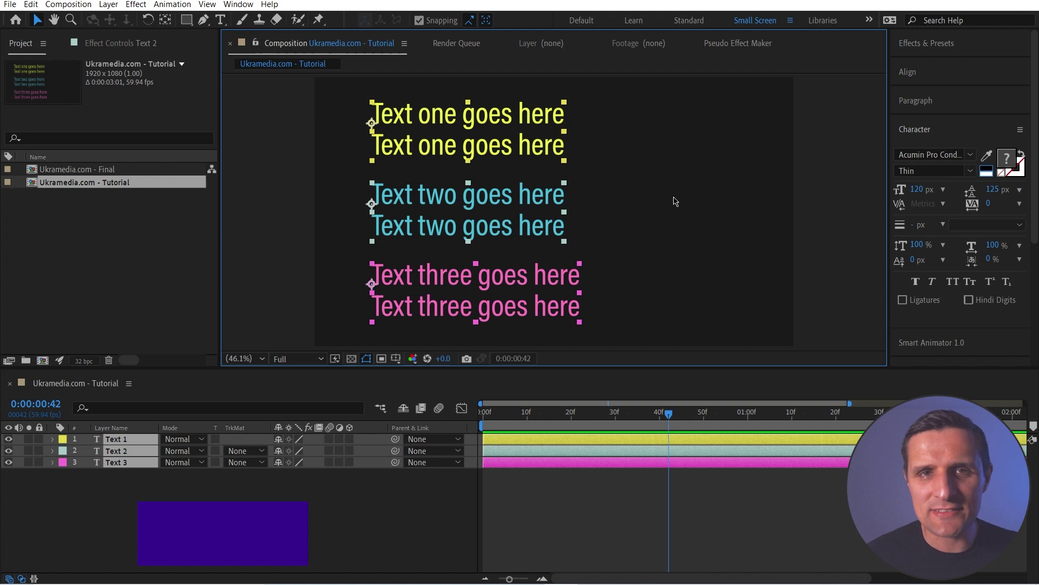
key("ctrl+t")
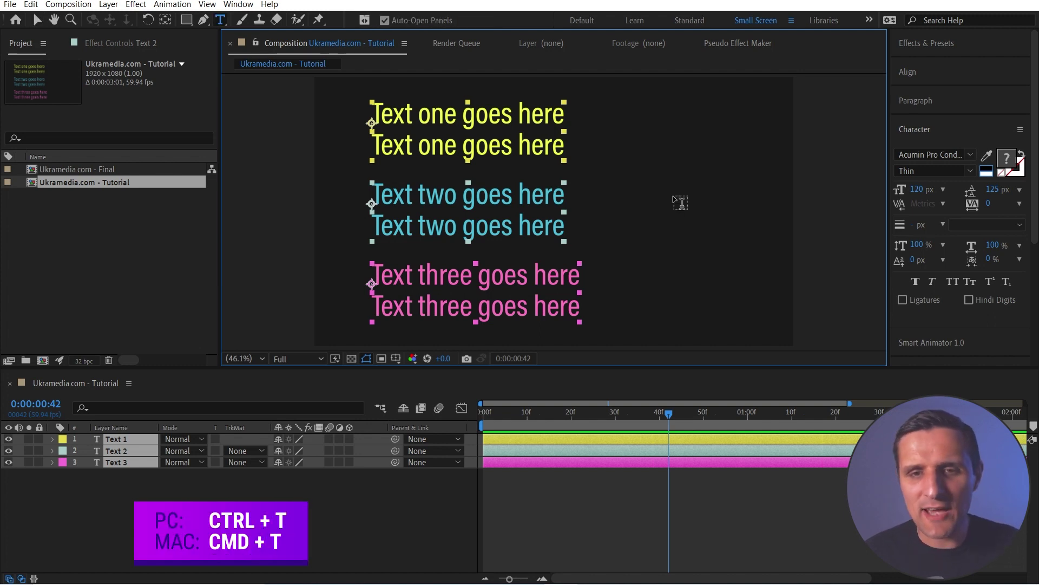
right_click(645, 176)
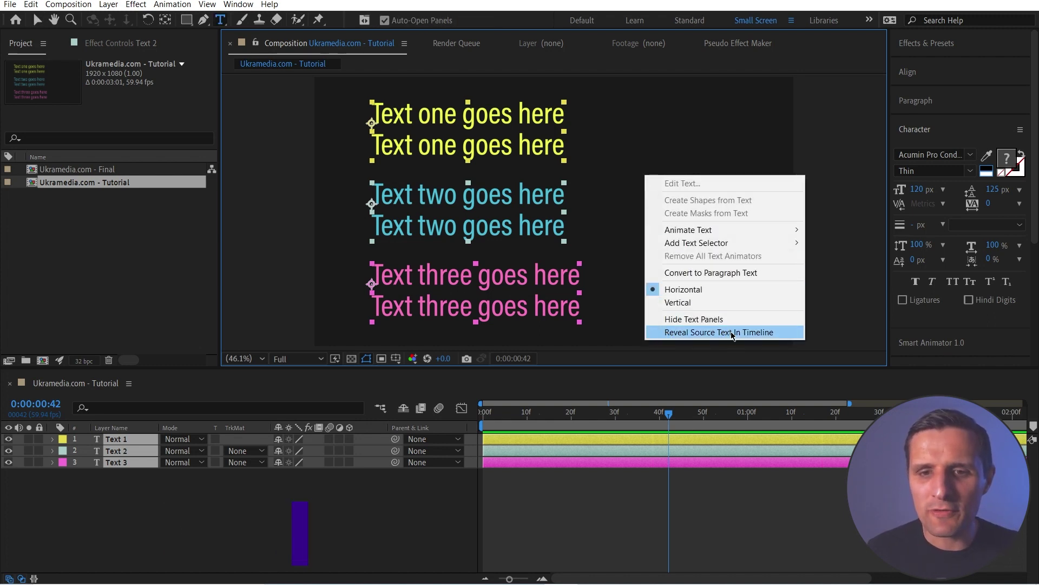
left_click(752, 336)
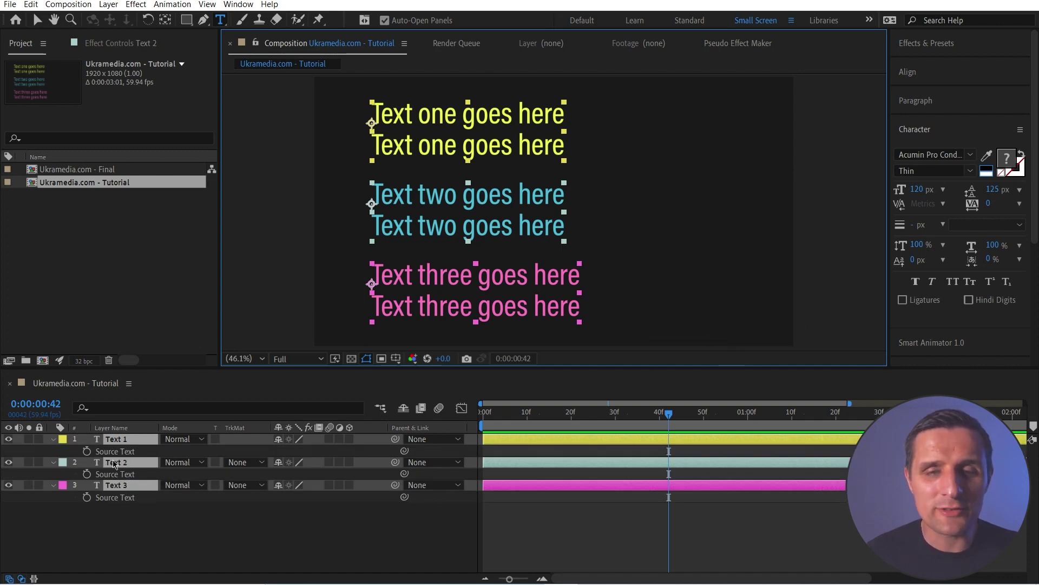
left_click(196, 534)
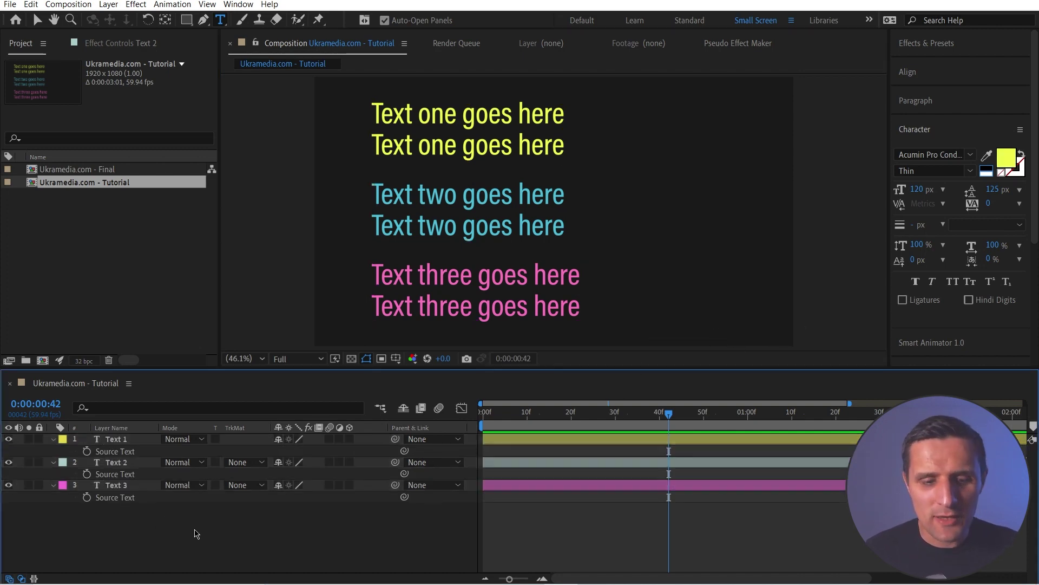
key("v")
left_click(403, 227)
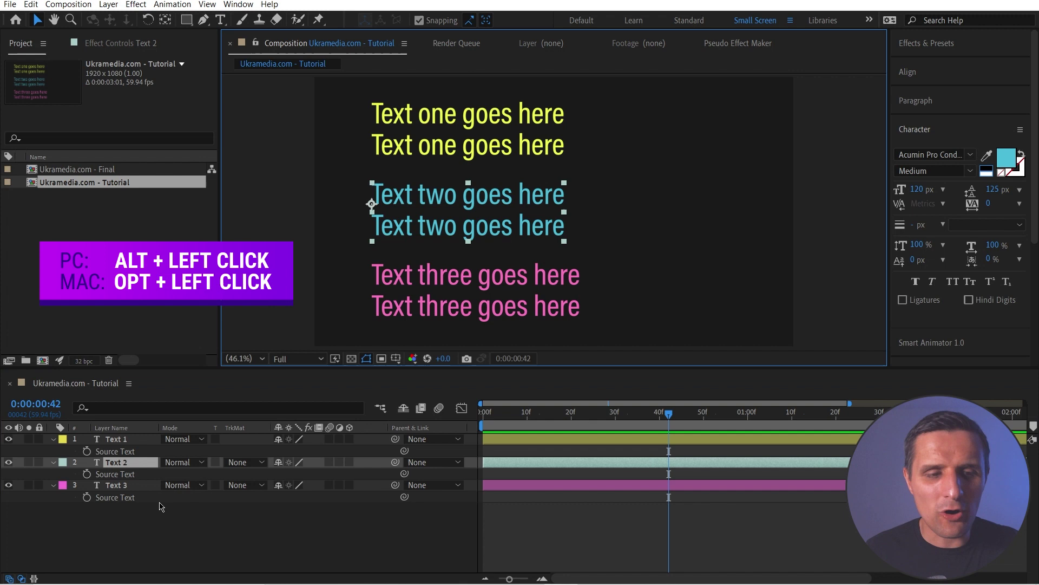
Give Text 2's Source Text the expression txt1 = thisComp.layer("Text 1").text.sourceText;
left_click(86, 473, "alt")
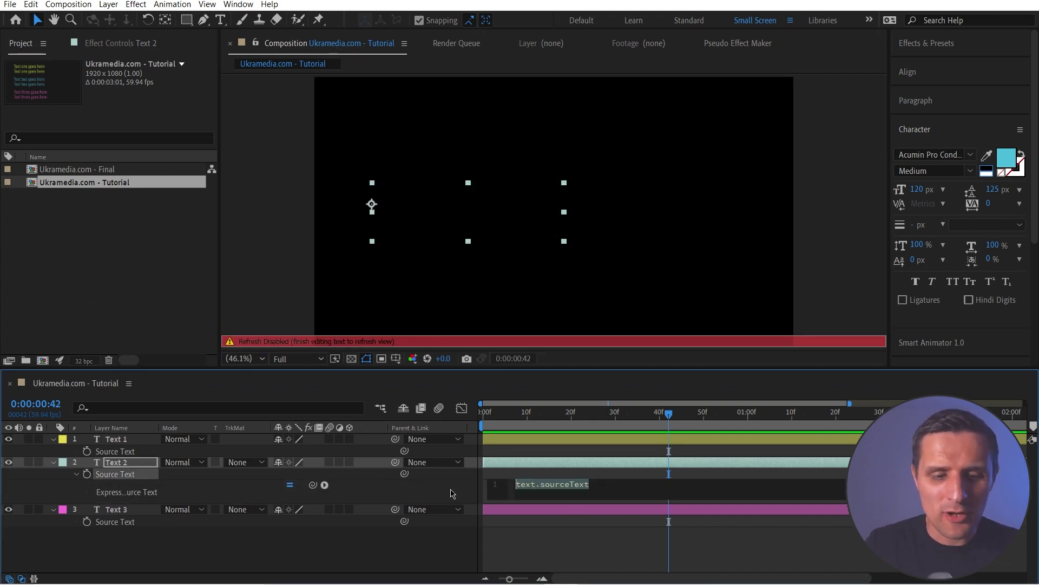
type("txt1")
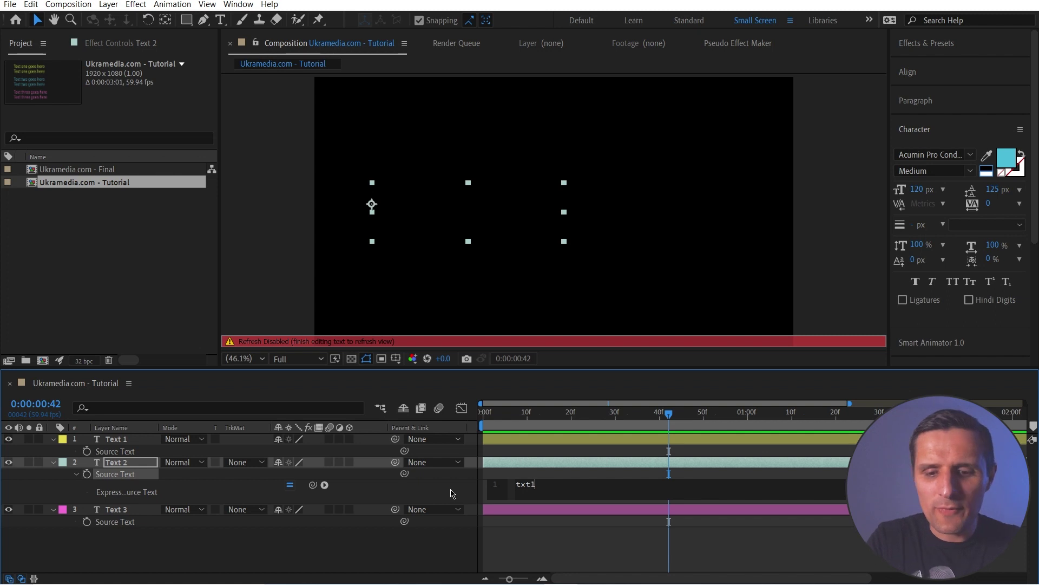
type(" =")
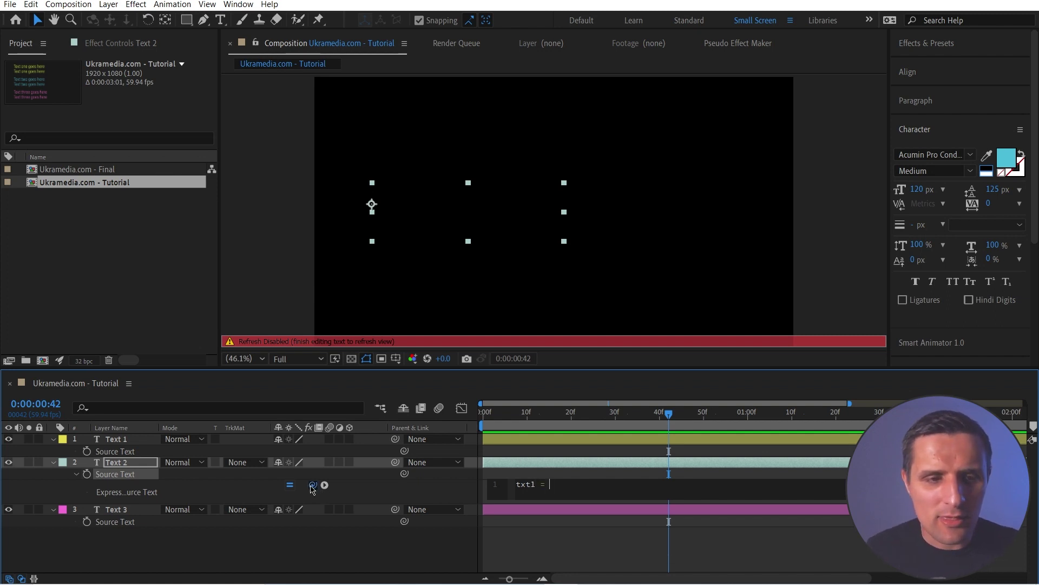
left_click_drag(312, 484, 146, 452)
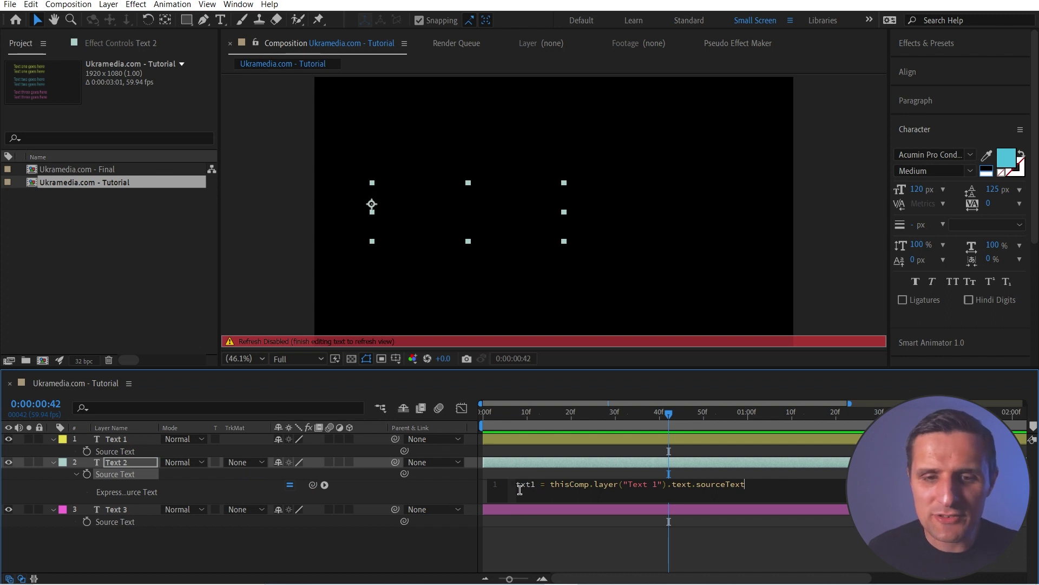
left_click_drag(551, 488, 756, 486)
left_click(756, 487)
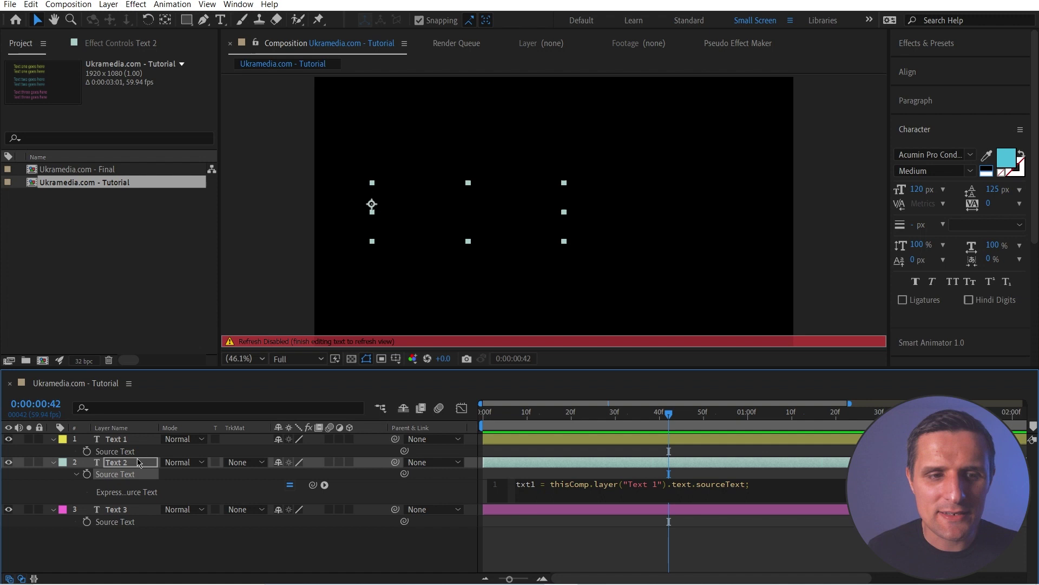
left_click(131, 442)
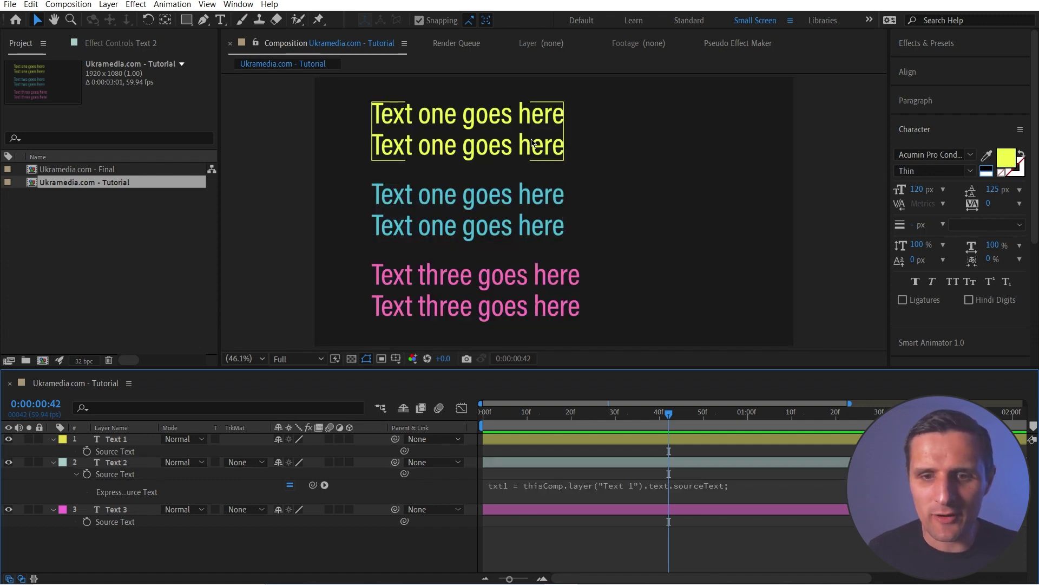
Add txt1.getStyleAt(charIndex, t = time) as line two of Text 2's expression and select charIndex
left_click(774, 486)
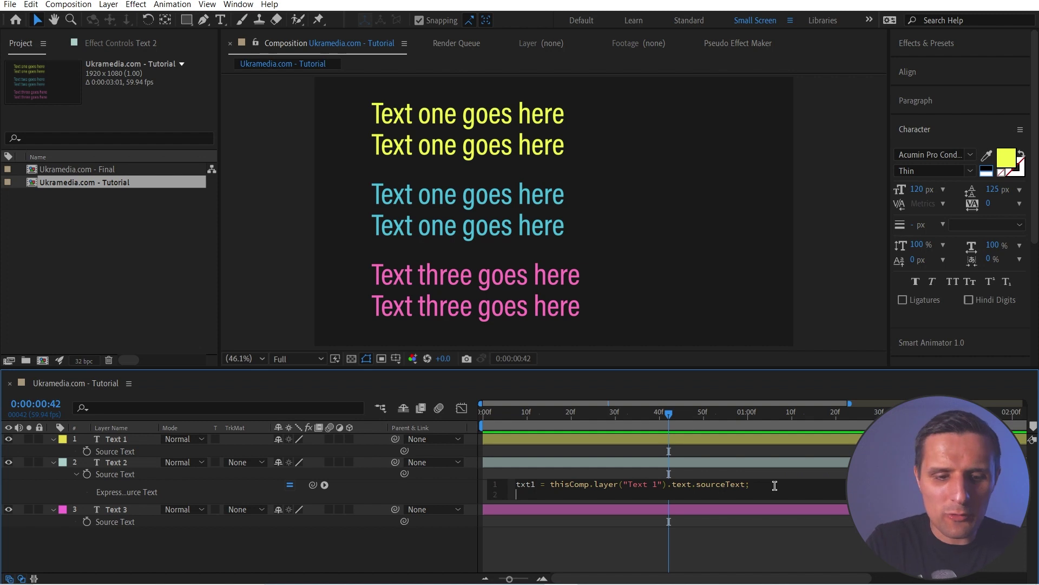
type("txt1")
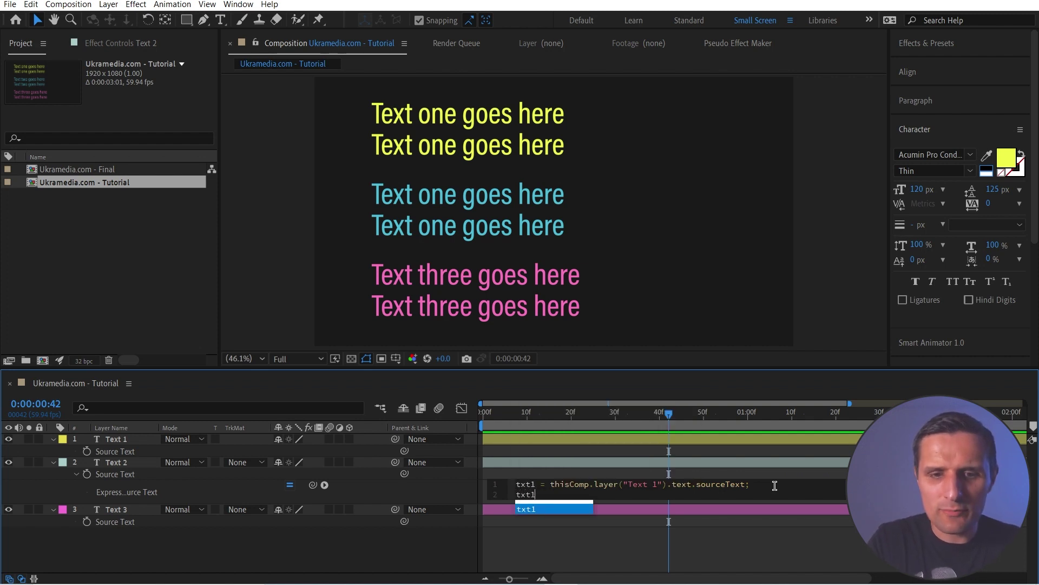
type(".")
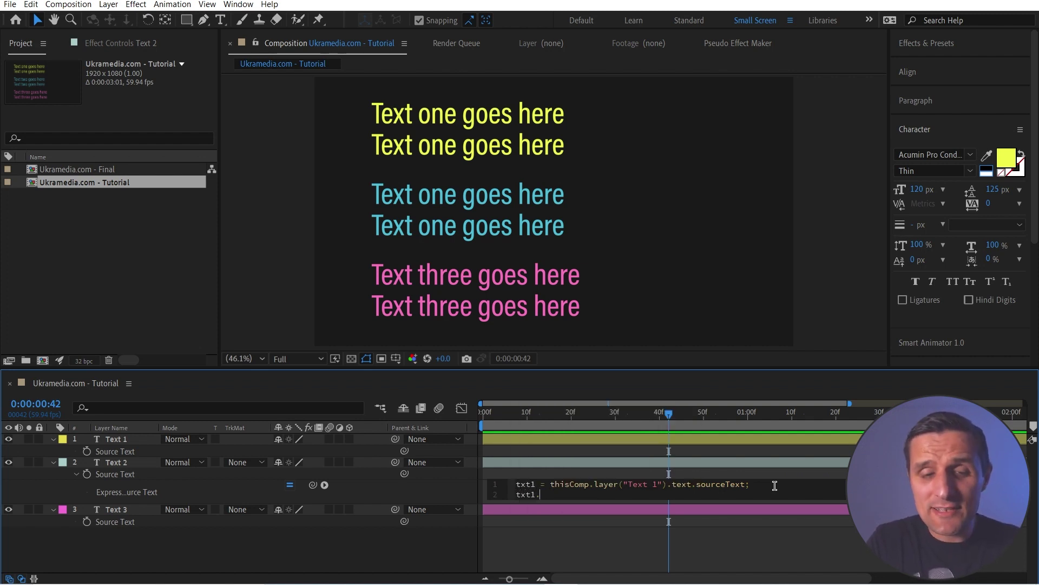
type("style")
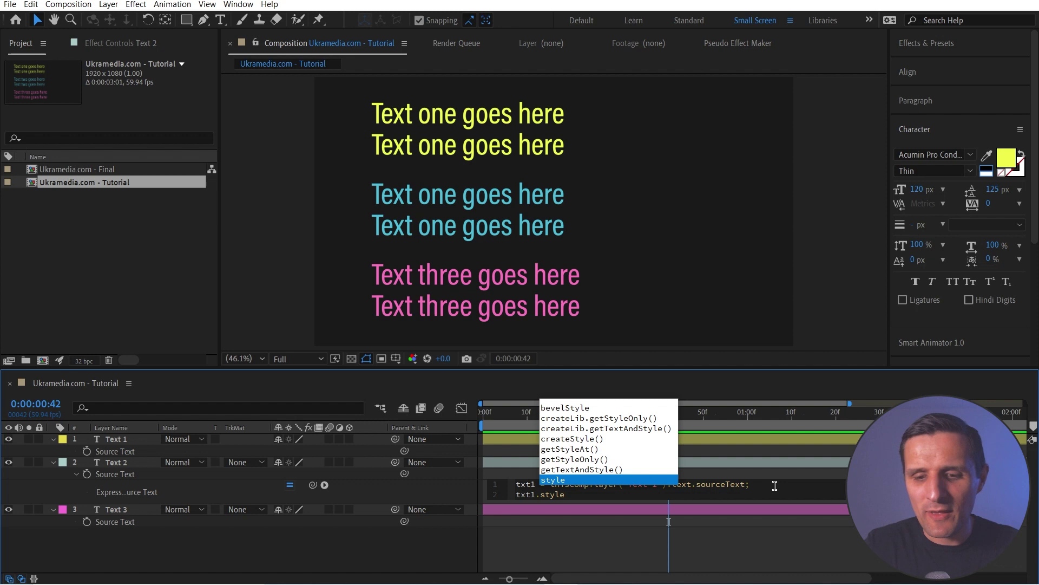
key("BackSpace")
key("BackSpace")
key("BackSpace")
key("BackSpace")
key("BackSpace")
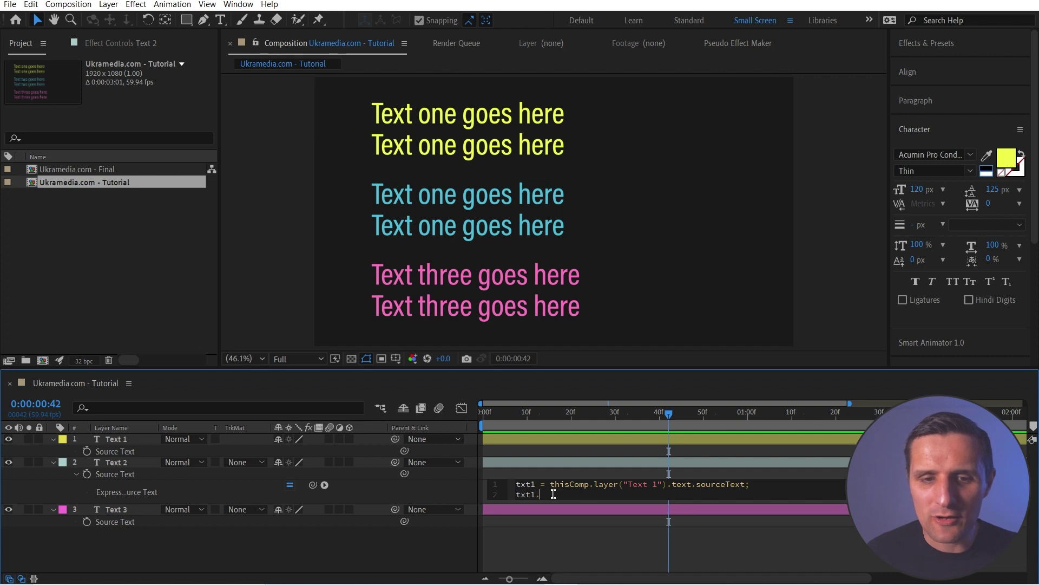
left_click(324, 485)
mouse_move(362, 466)
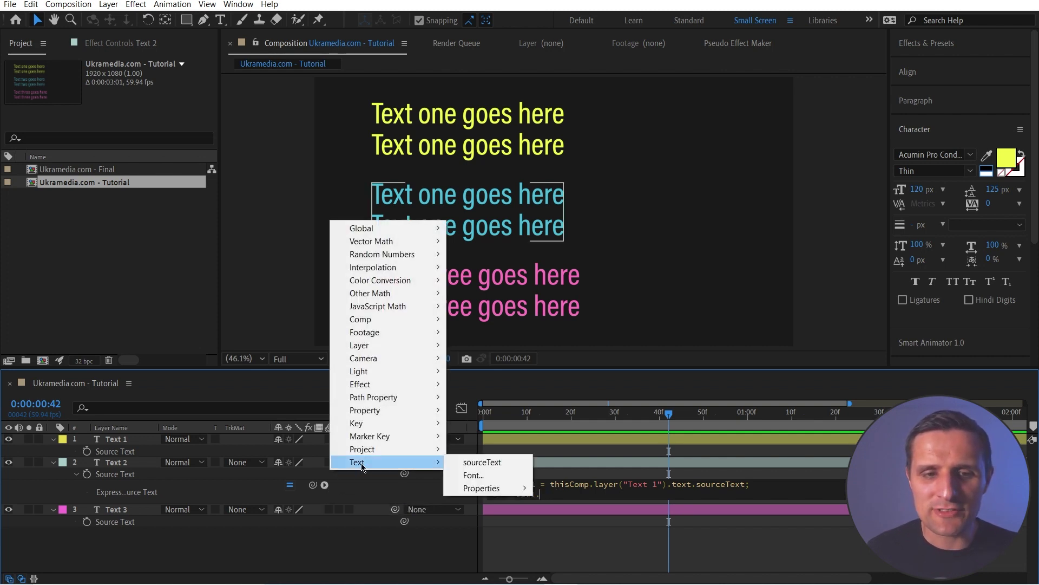
mouse_move(474, 489)
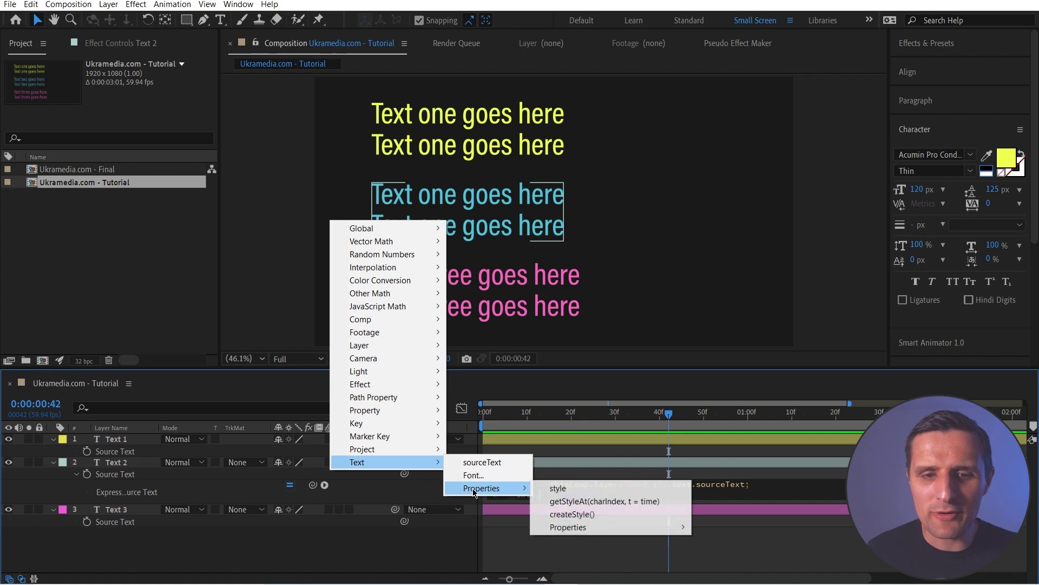
left_click(584, 501)
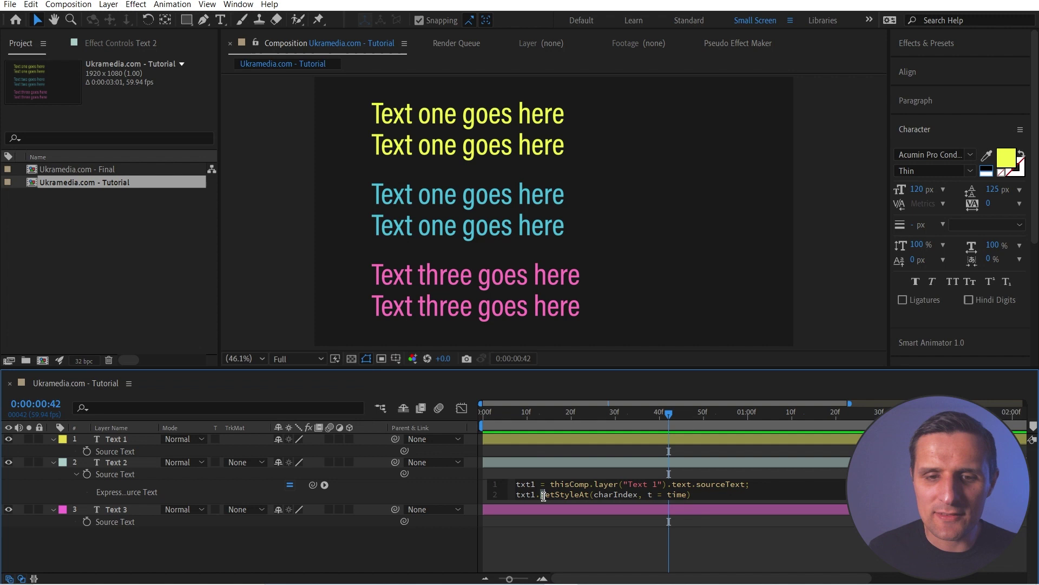
left_click_drag(543, 496, 699, 497)
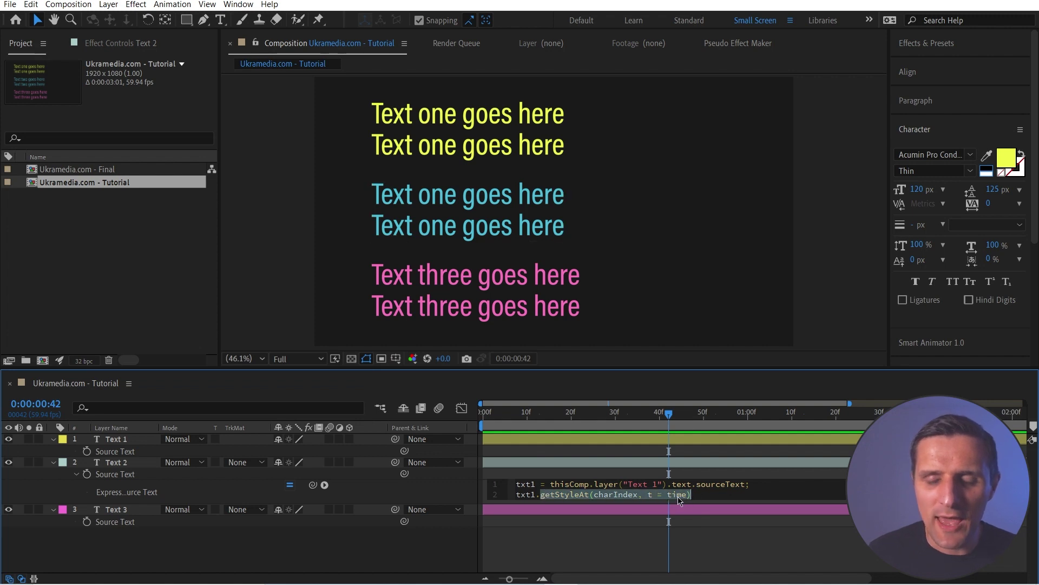
double_click(525, 495)
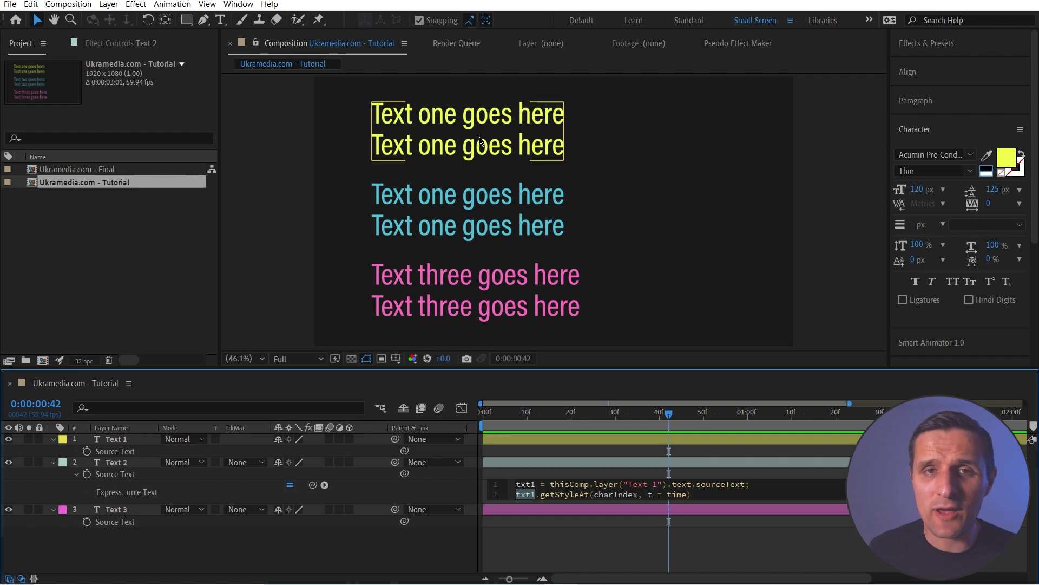
left_click_drag(543, 494, 590, 495)
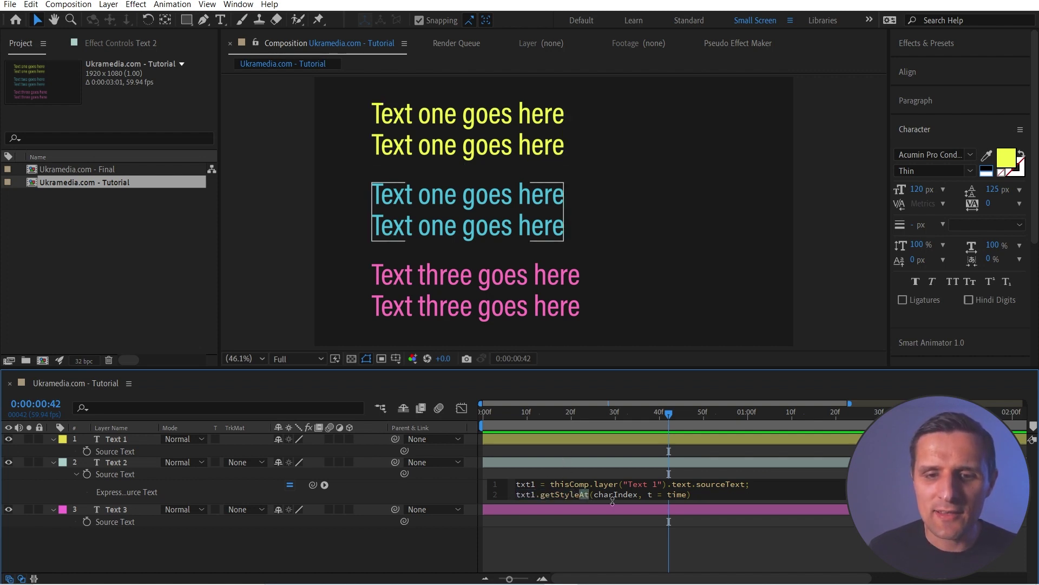
left_click(592, 494)
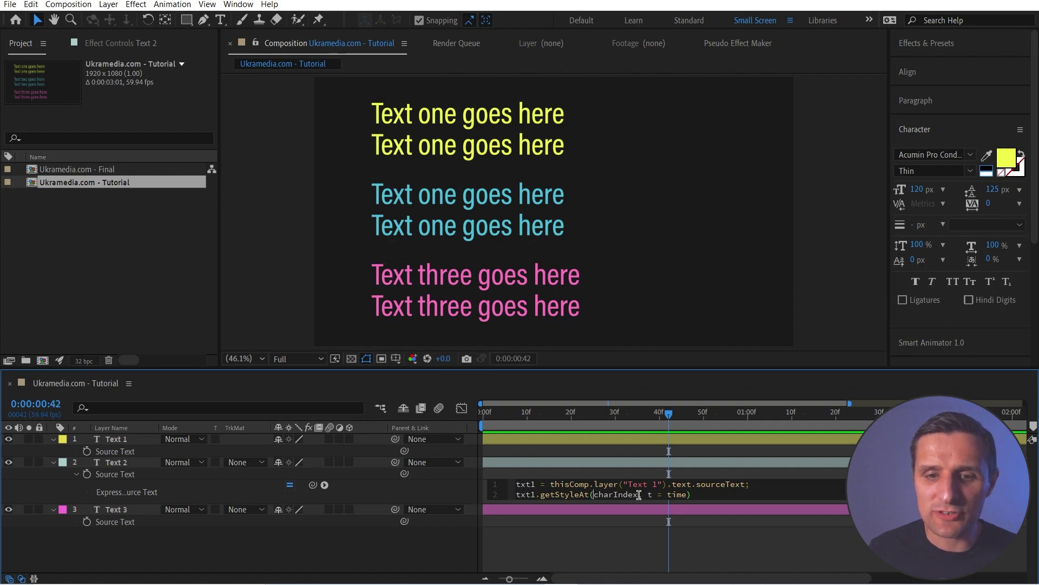
left_click_drag(640, 494, 594, 494)
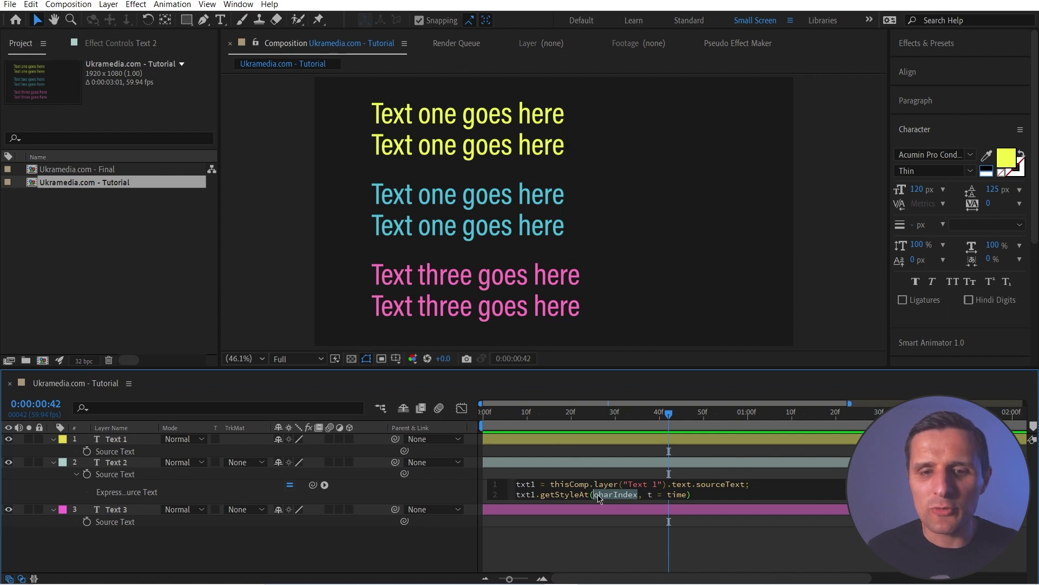
Set getStyleAt's index to 0, then test Text 1 size and colour changes and revert them
type("0")
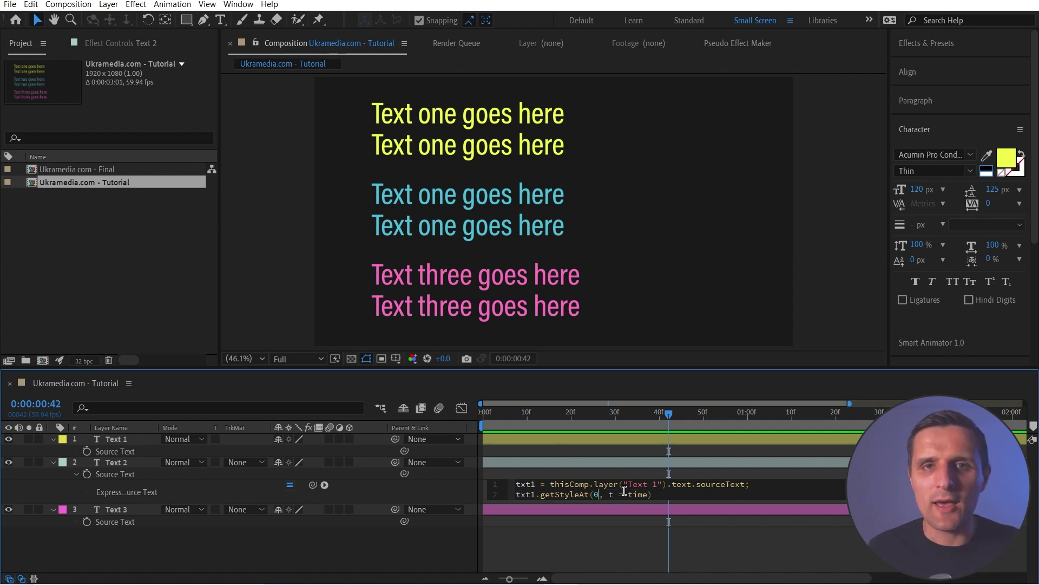
key("KP_Enter")
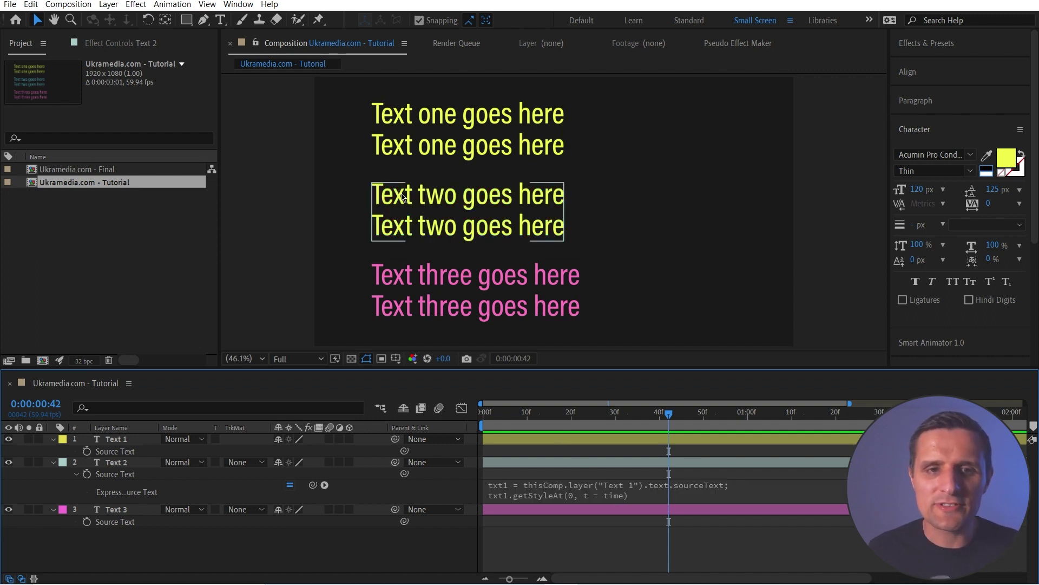
left_click(394, 130)
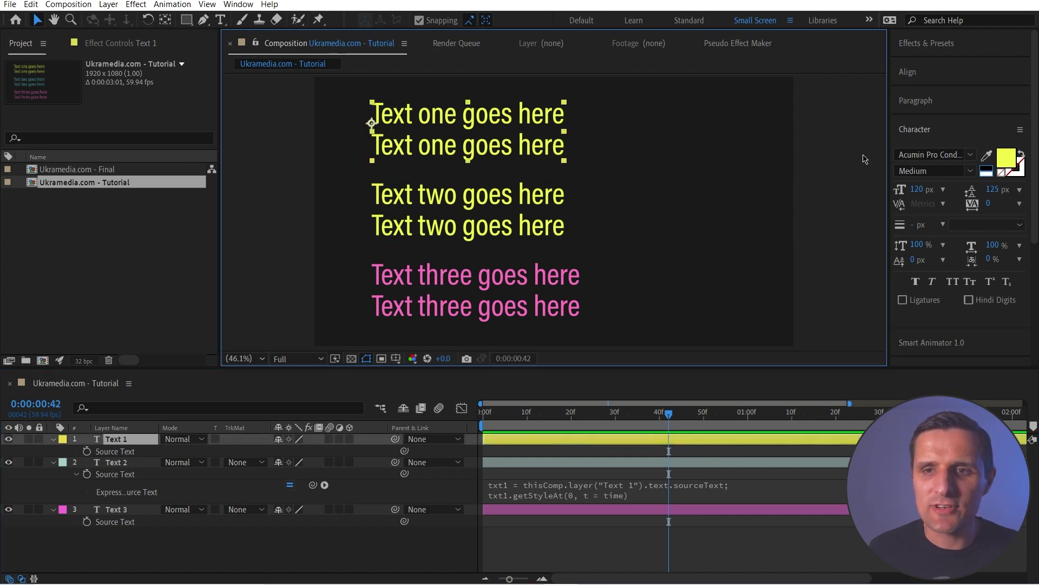
left_click_drag(917, 190, 1012, 203)
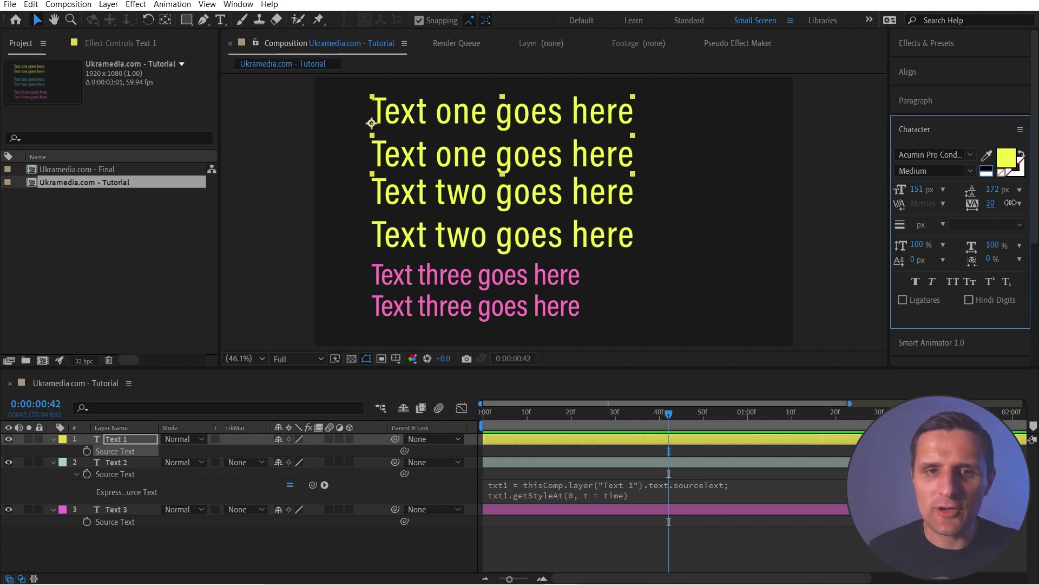
left_click(1006, 157)
left_click(840, 263)
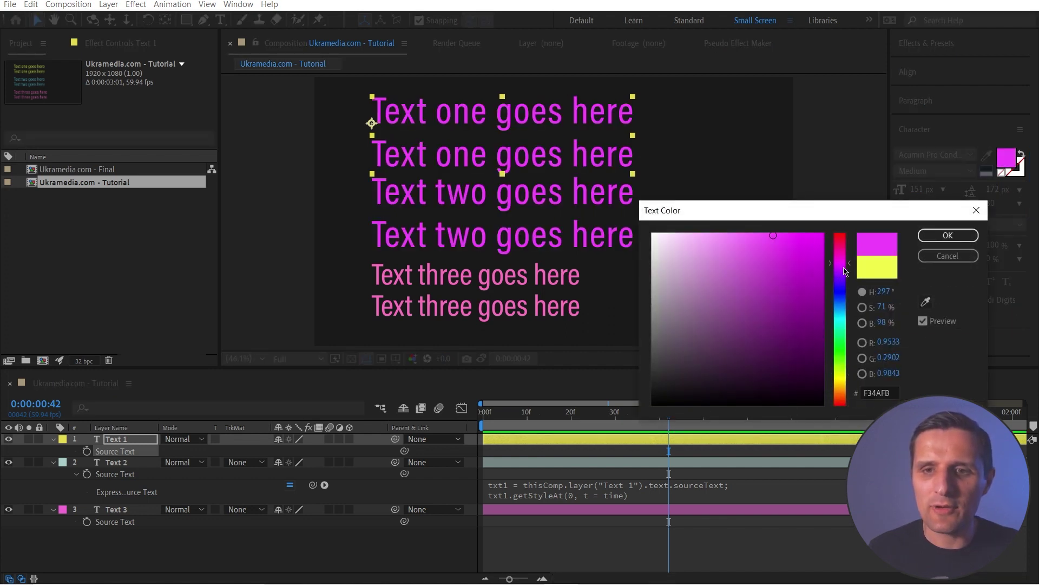
left_click(957, 264)
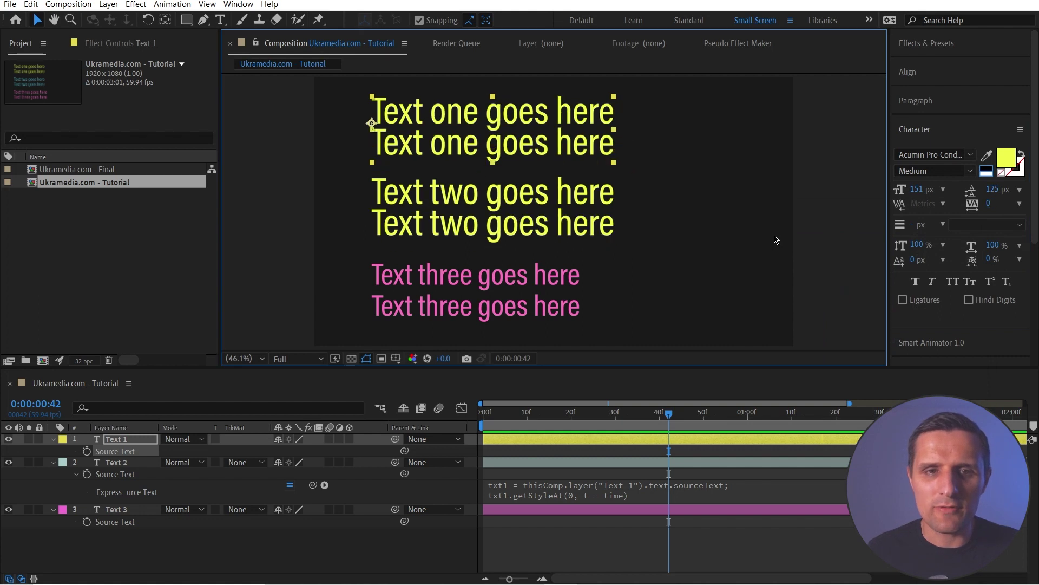
key("ctrl+z")
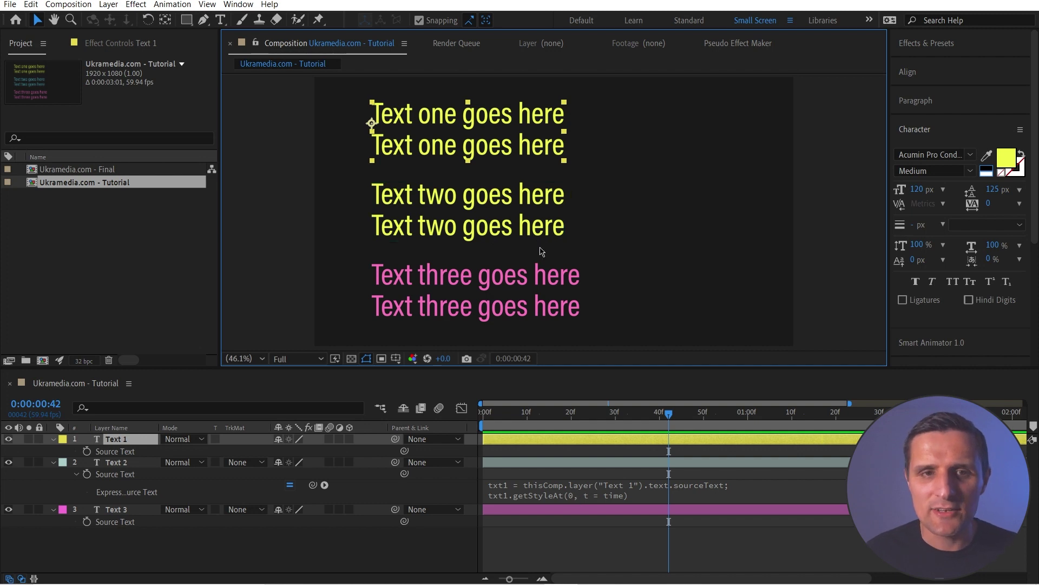
Resize single letters of Text 1: T to 153 px (undone), then e to 186 px
double_click(389, 122)
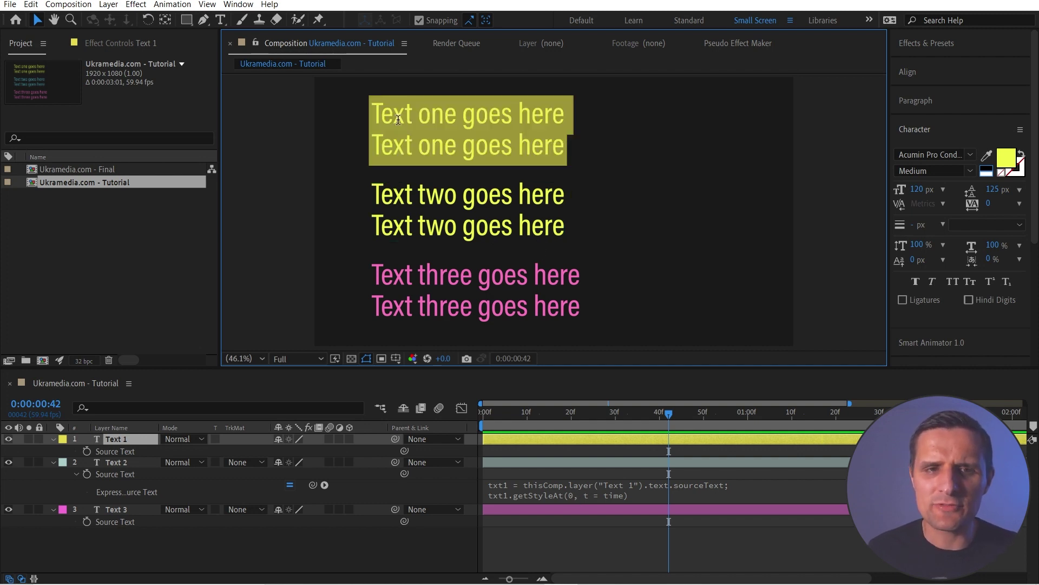
triple_click(383, 116)
left_click(382, 116)
left_click_drag(383, 116, 373, 115)
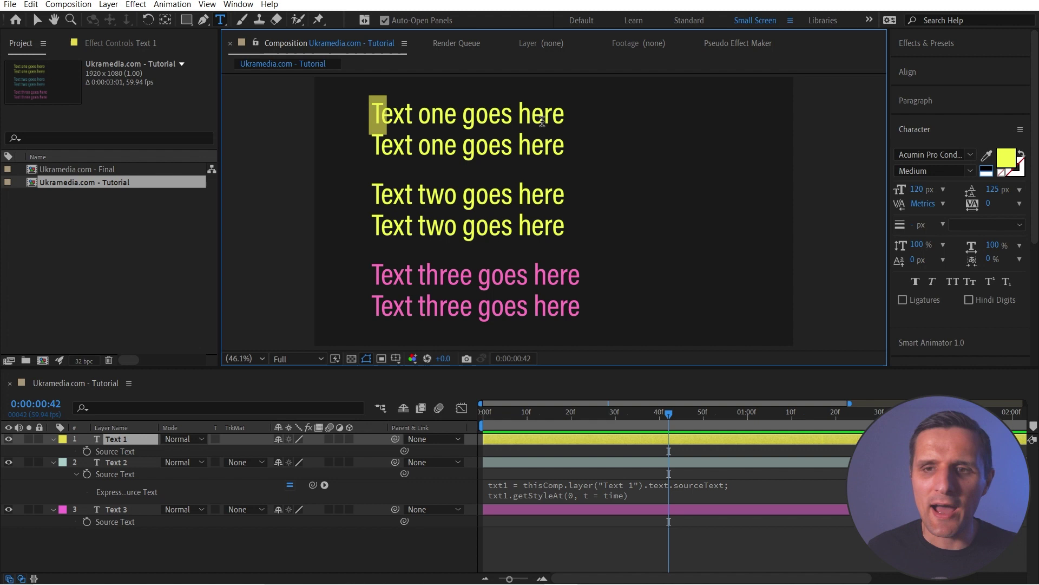
left_click_drag(917, 189, 940, 187)
key("ctrl+z")
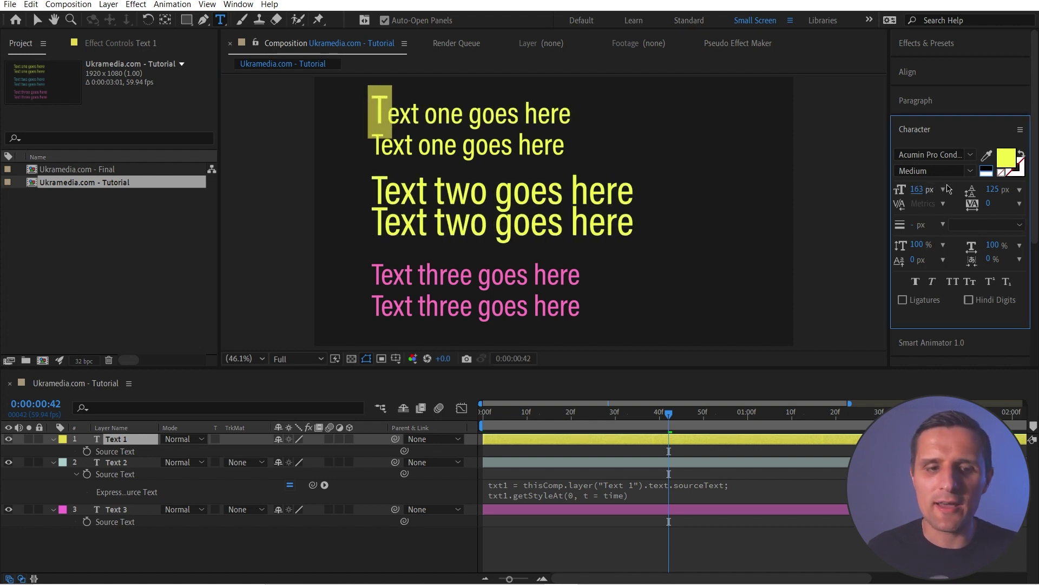
left_click_drag(391, 114, 400, 115)
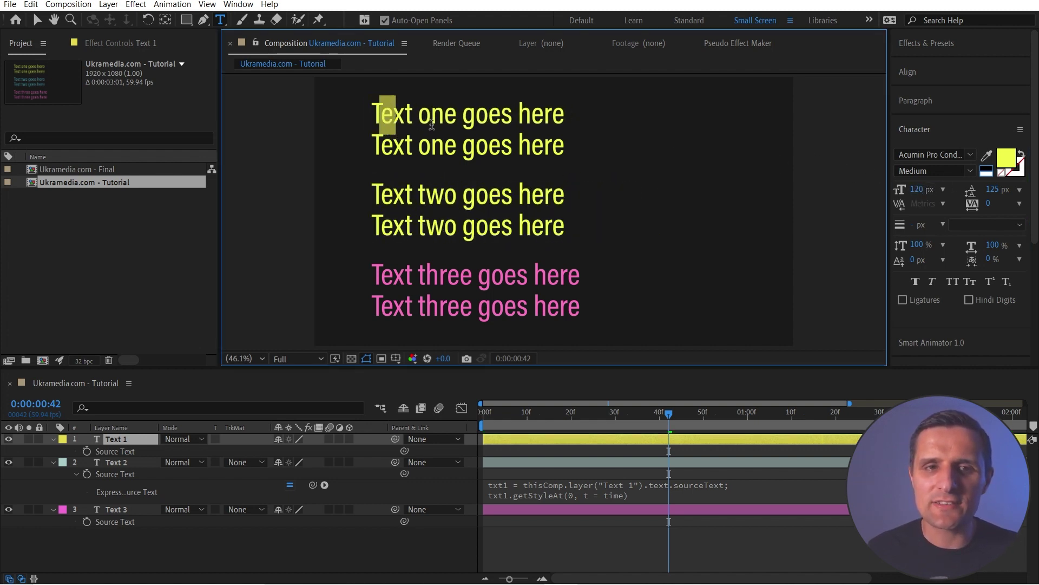
left_click_drag(918, 189, 936, 188)
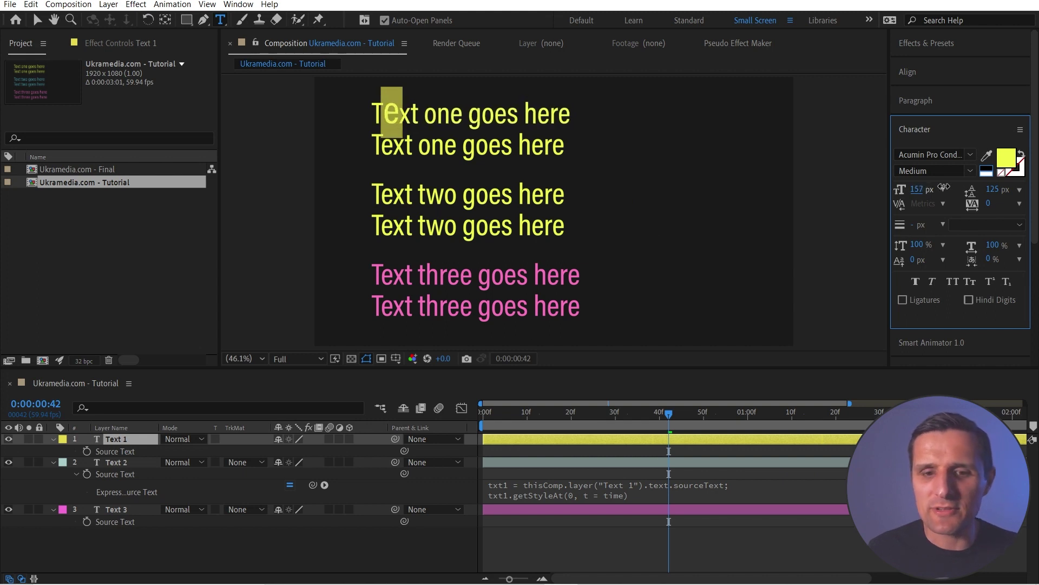
left_click(432, 444)
Change Text 2's getStyleAt index to 1, test by enlarging e to 148 px, then undo
left_click(598, 498)
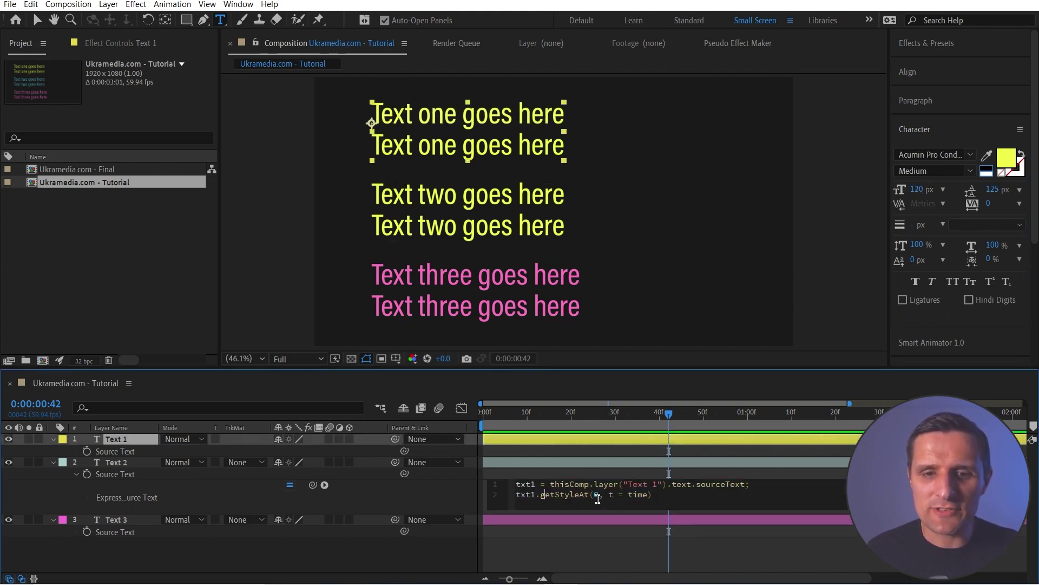
type("1")
left_click(466, 493)
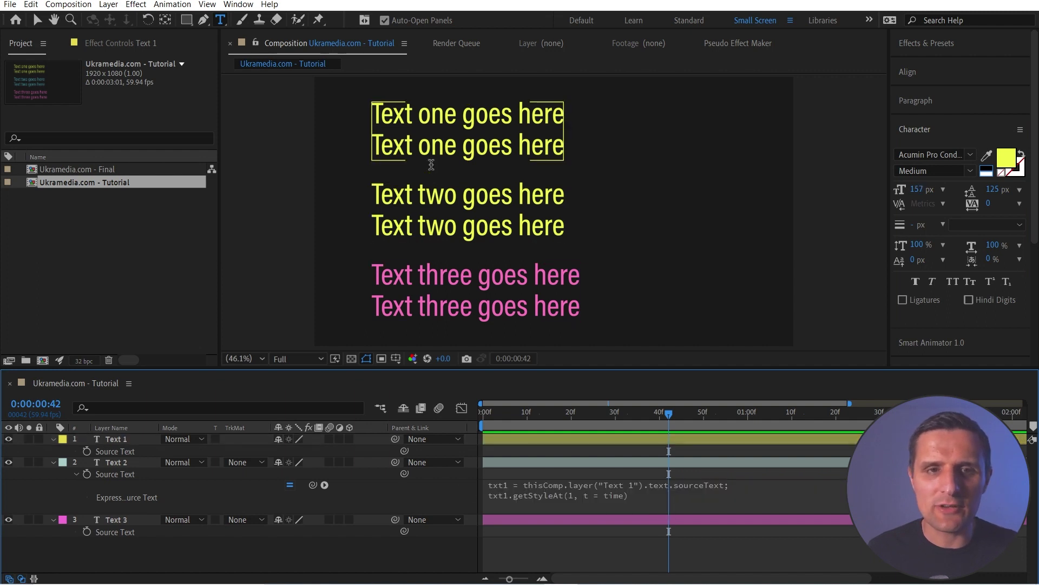
left_click_drag(394, 118, 379, 118)
left_click_drag(924, 193, 946, 191)
left_click(461, 489)
key("ctrl+z")
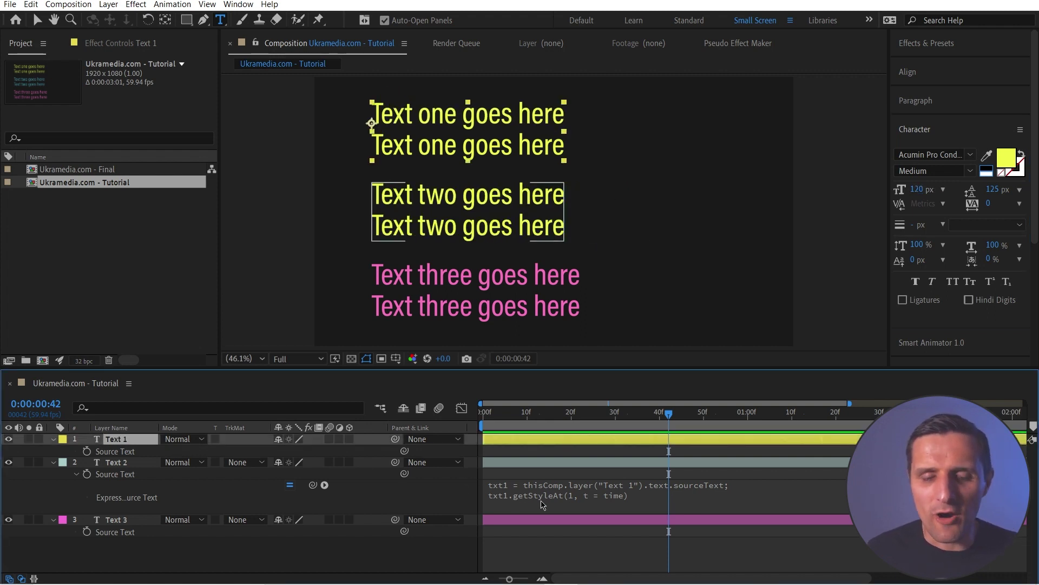
Edit Text 2's expression to txt1.getStyleAt(0, time), deleting the 't = ' prefix
double_click(583, 497)
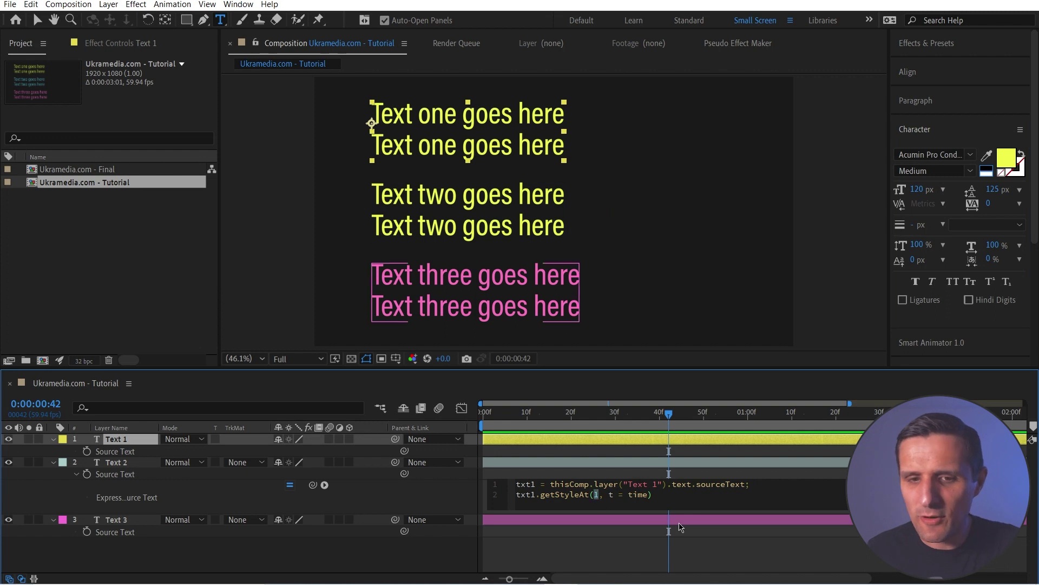
type("0")
left_click_drag(614, 497, 648, 497)
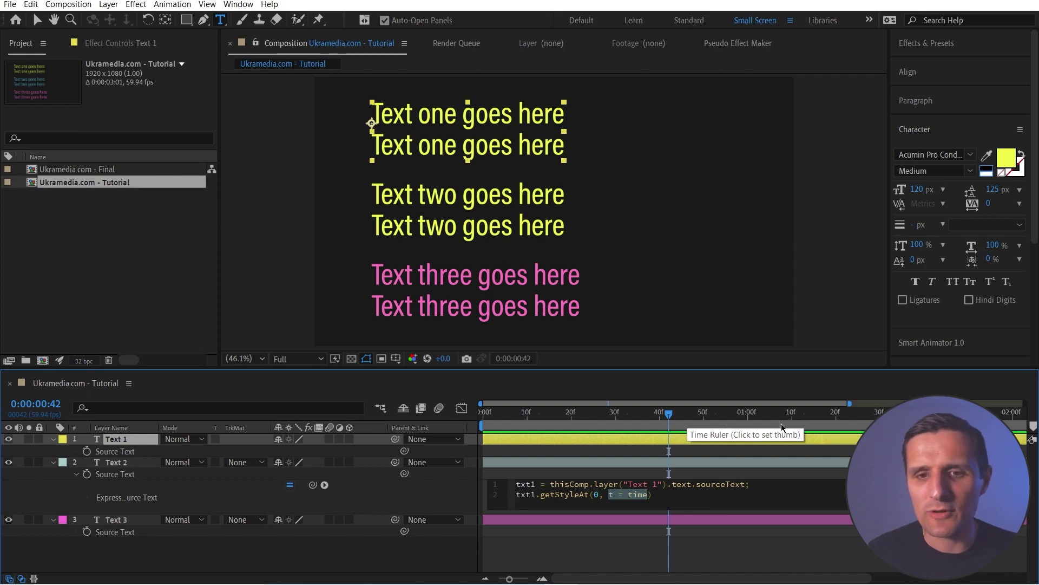
left_click(629, 496)
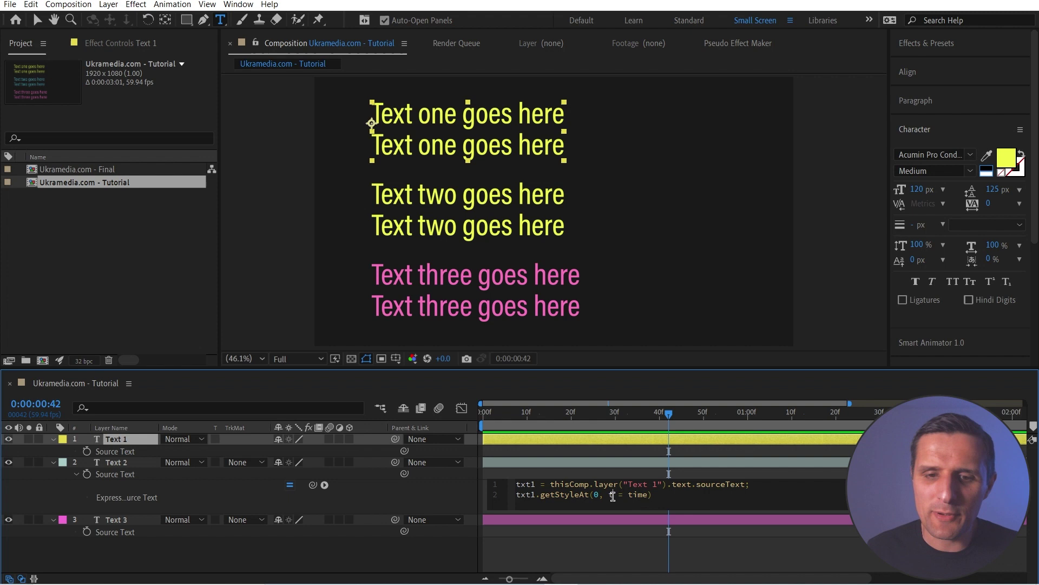
key("BackSpace")
key("BackSpace")
key("BackSpace")
key("BackSpace")
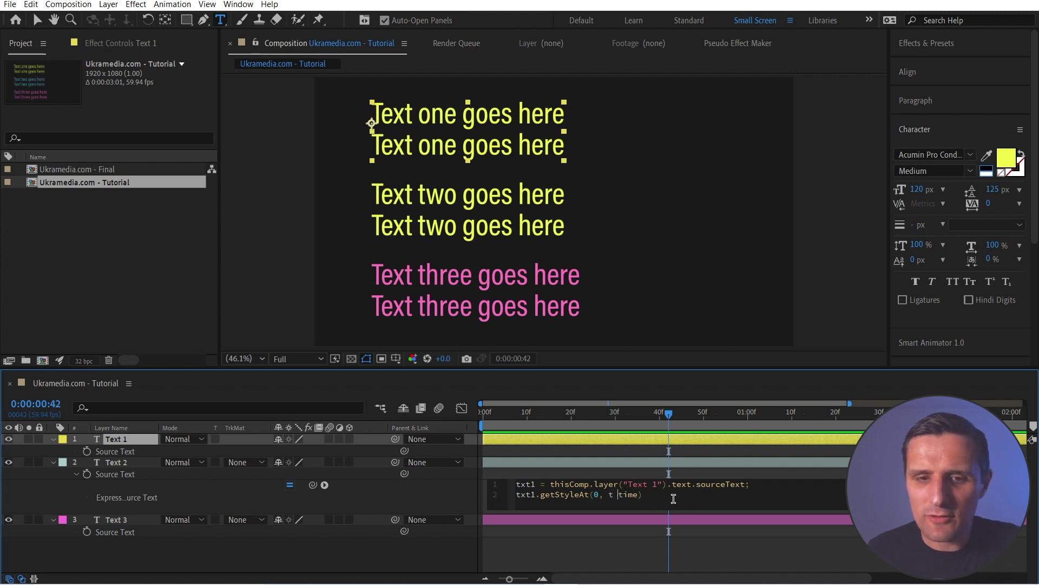
left_click(478, 498)
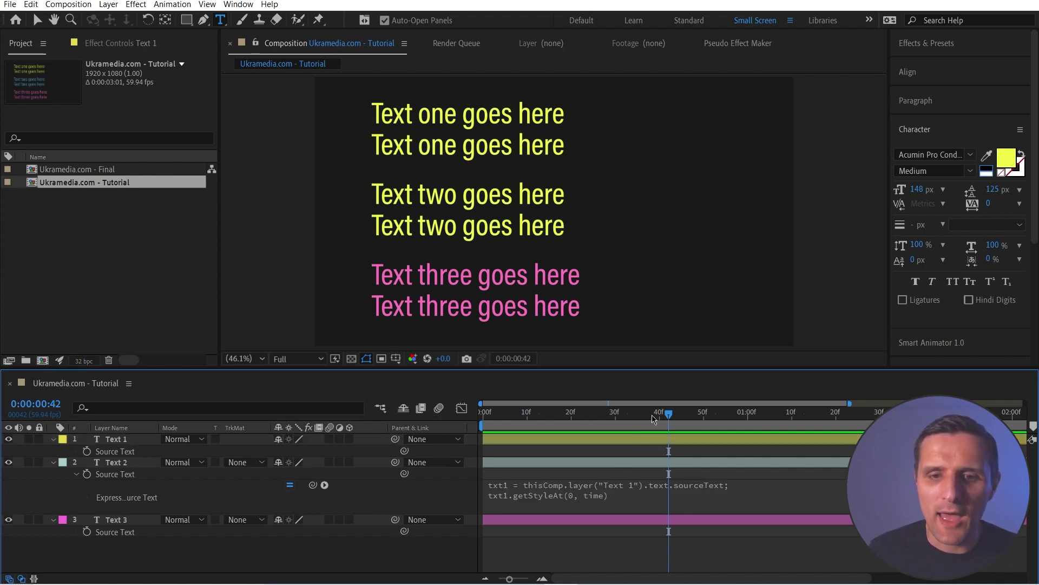
left_click_drag(552, 414, 483, 428)
Keyframe Text 1's Source Text and set 164 px size with tracking 54 at one second
left_click(515, 453)
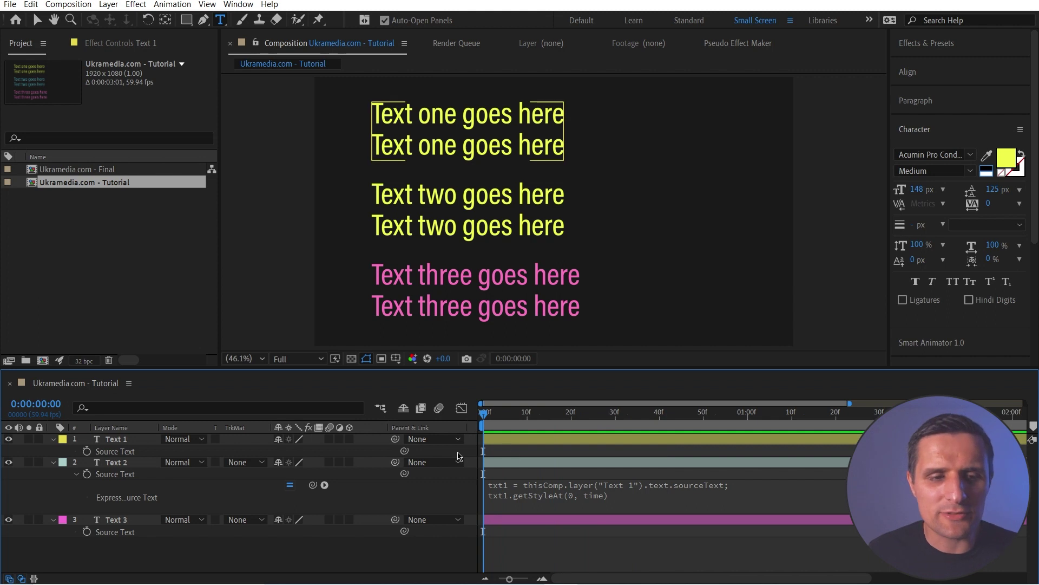
left_click(87, 451)
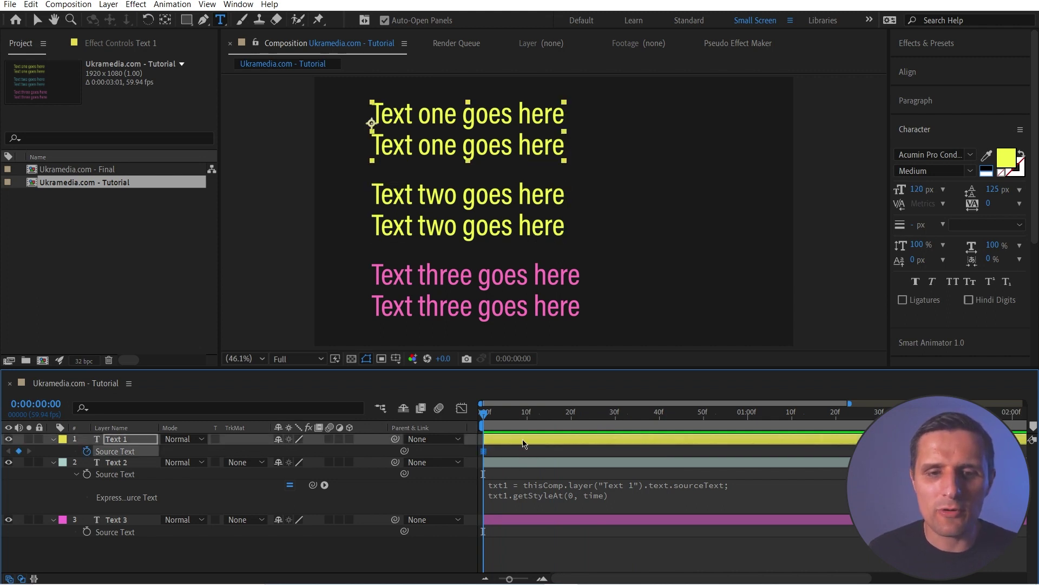
left_click(577, 414)
left_click_drag(615, 426, 748, 427)
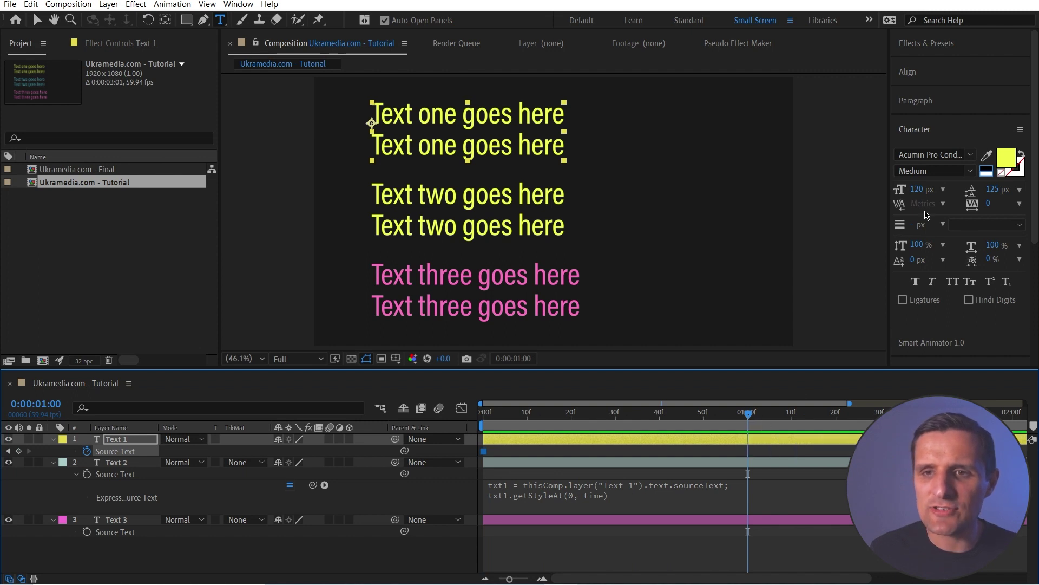
left_click_drag(917, 189, 1026, 202)
left_click_drag(487, 416, 515, 416)
Play and scrub the animation to confirm Text 2 grows along with Text 1
left_click(563, 490)
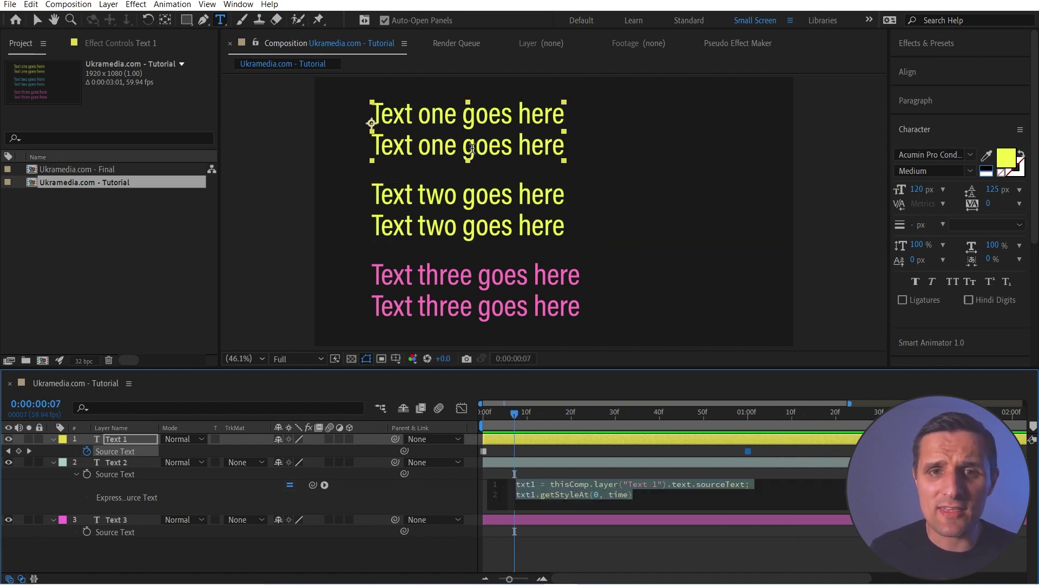
left_click(620, 496)
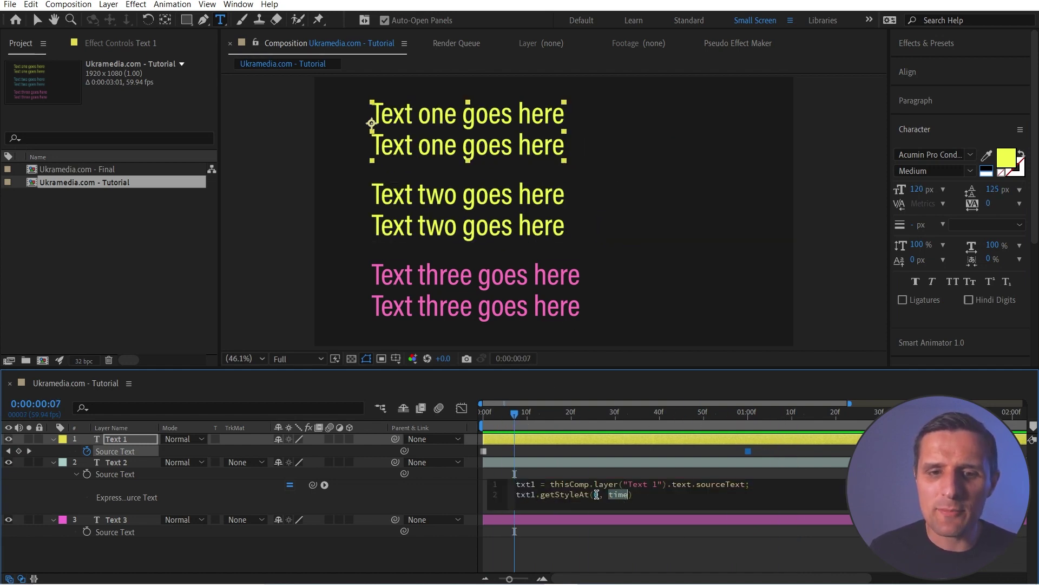
left_click(647, 425)
key("space")
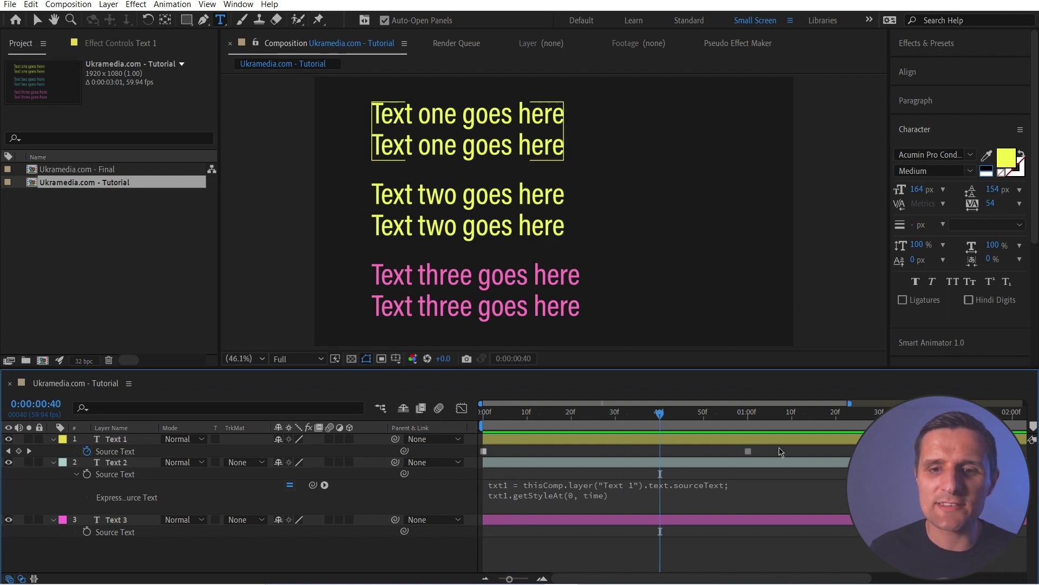
left_click_drag(797, 419, 775, 419)
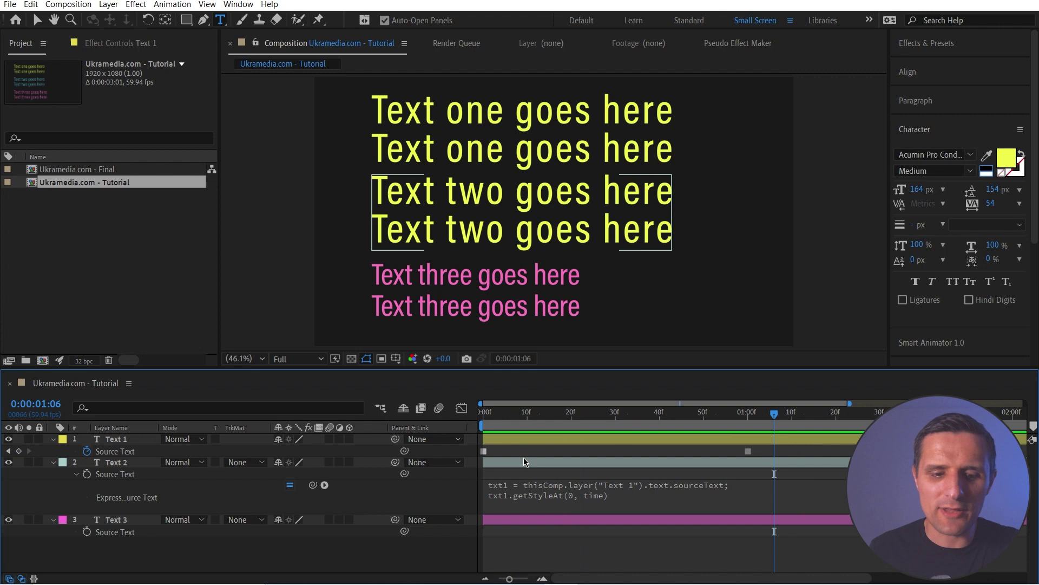
Select Text 2 and step through frames to compare it with Text 1
key("v")
left_click(650, 237)
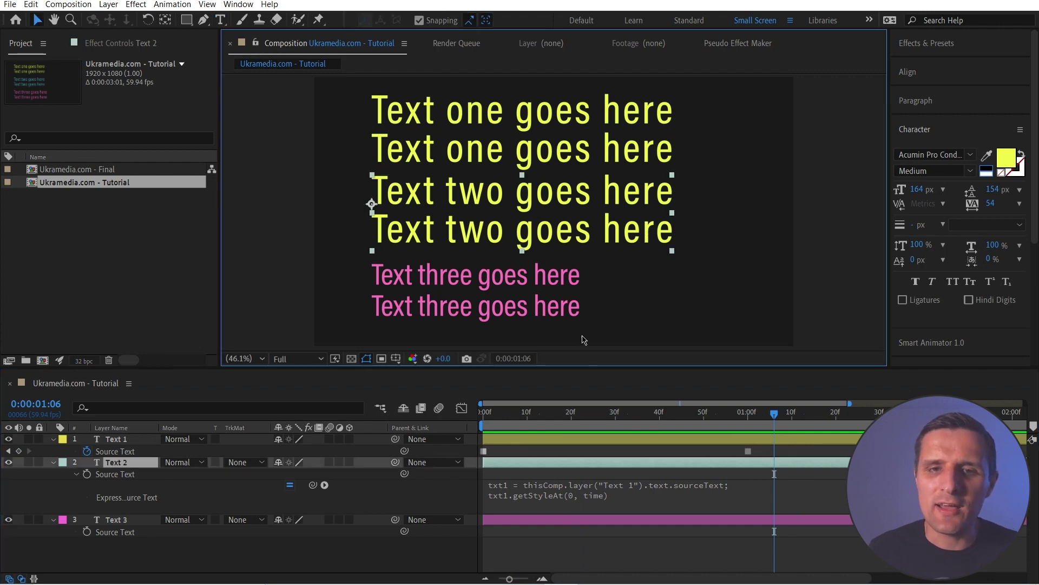
left_click(698, 432)
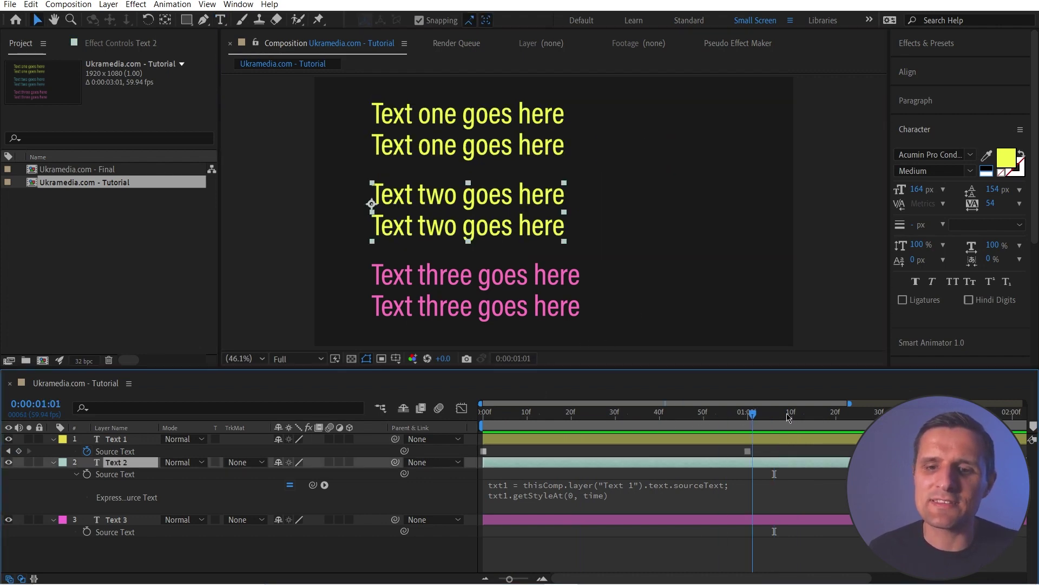
key("Page_Down")
key("Page_Down")
key("Page_Down")
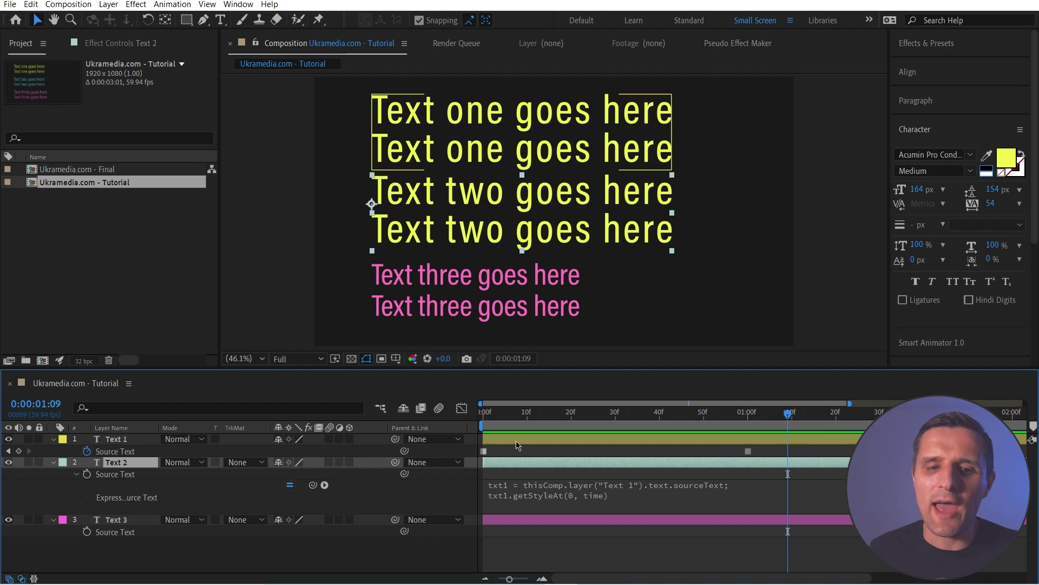
key("Home")
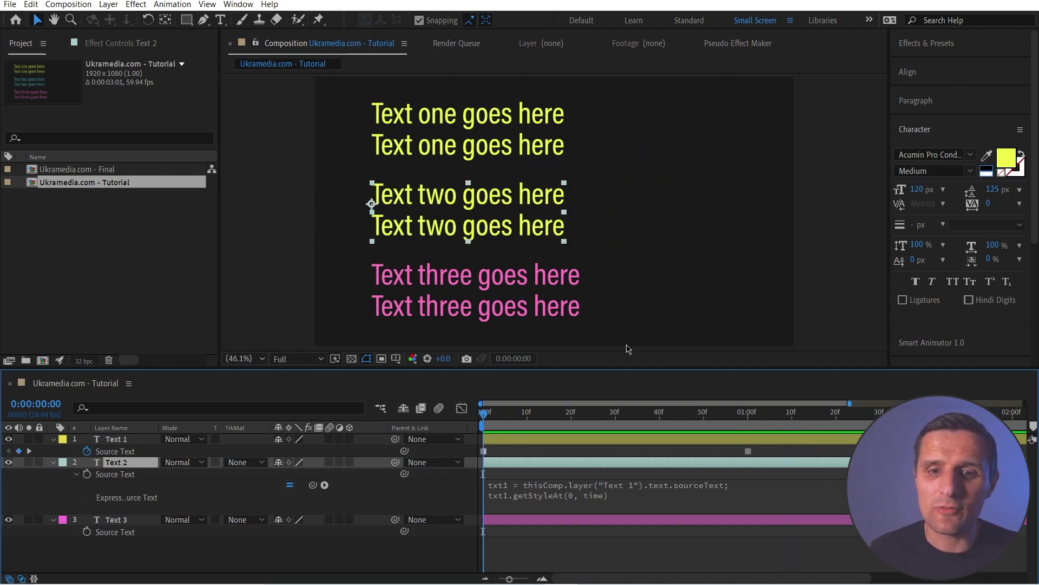
Change Text 2's expression to txt1.getStyleAt(0, 0) and scrub the timeline to verify
left_click(612, 494)
double_click(619, 495)
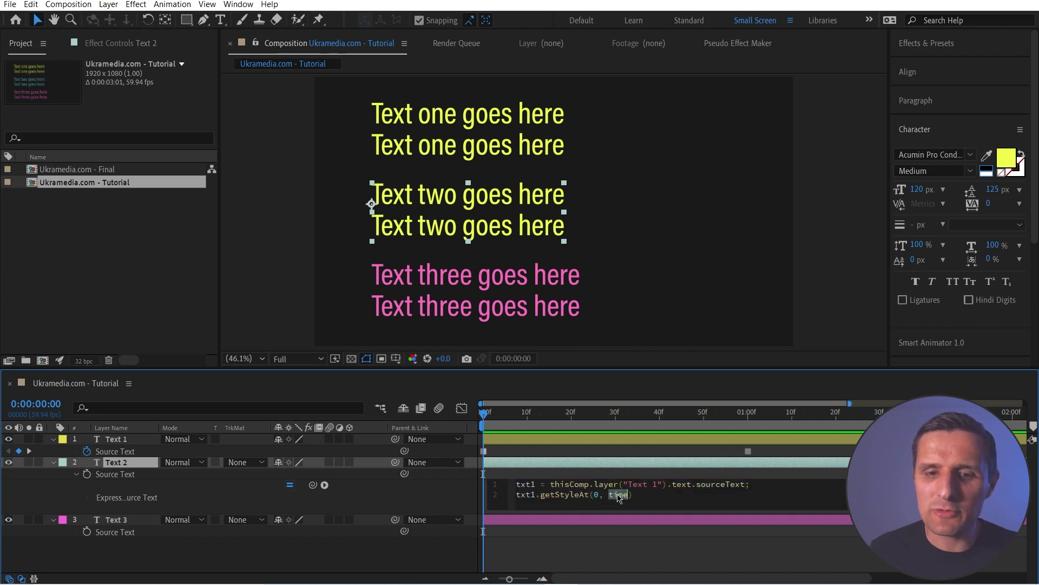
type("0")
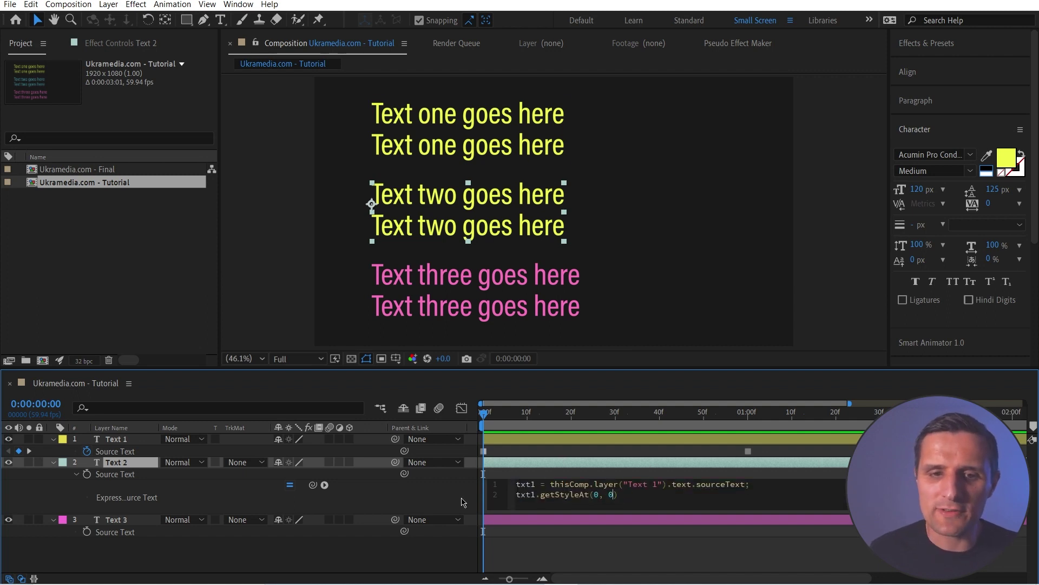
left_click(489, 454)
left_click_drag(496, 422, 818, 416)
left_click(482, 414)
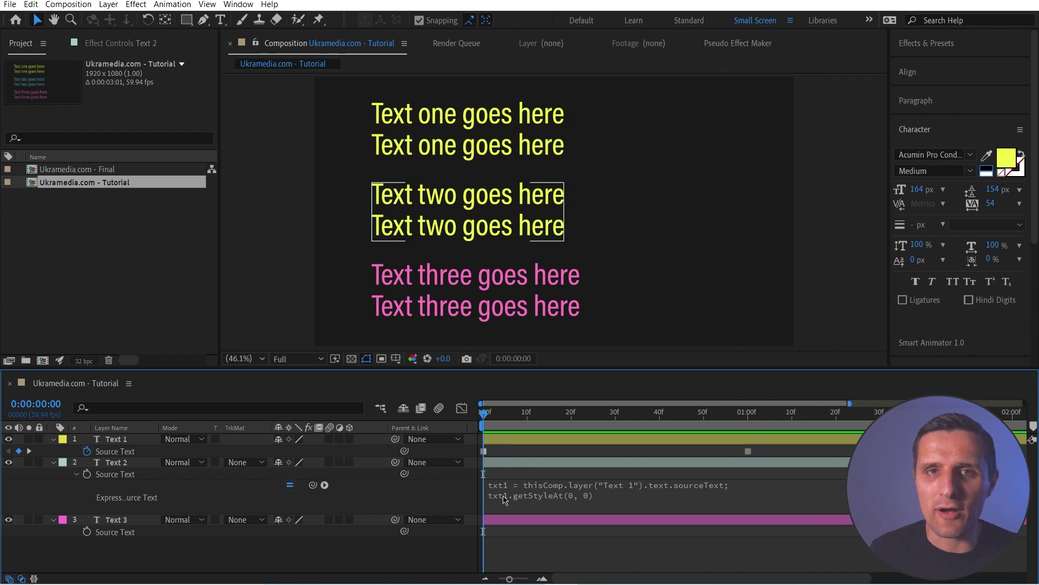
left_click(599, 494)
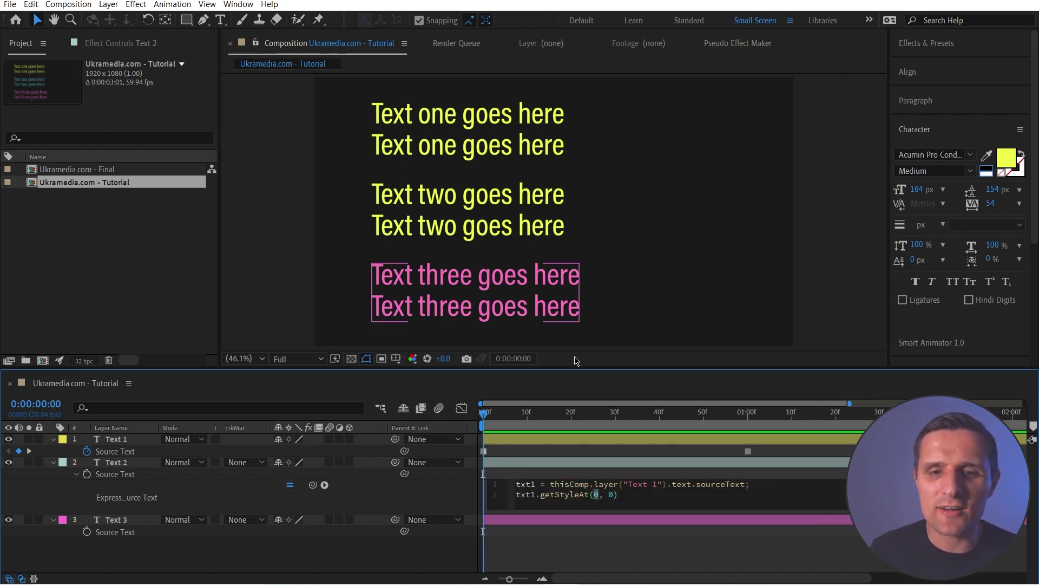
double_click(610, 494)
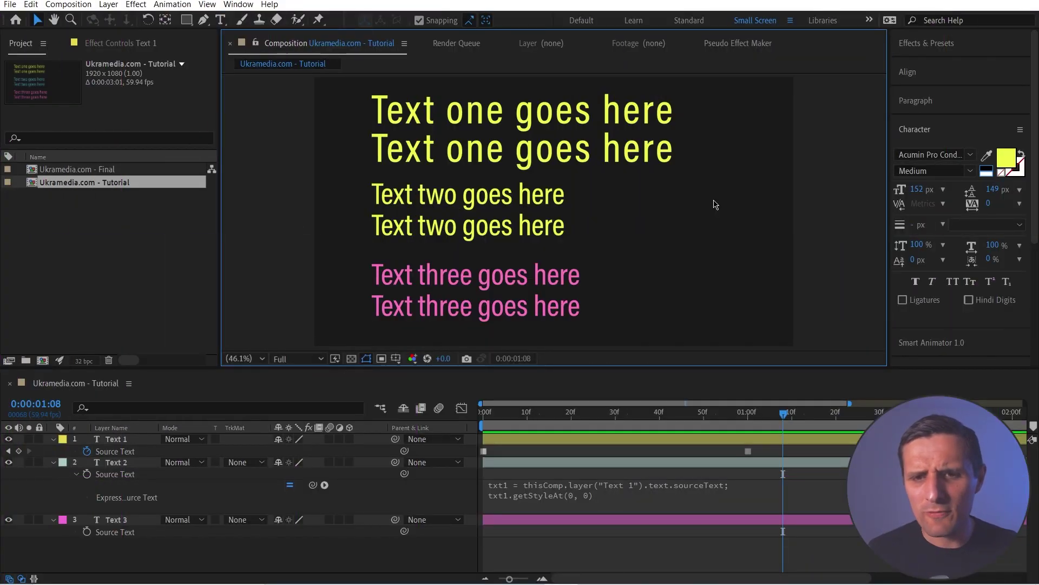
Delete Text 1's Source Text keyframes, then test and undo a 144 px font size change
left_click_drag(794, 416, 471, 436)
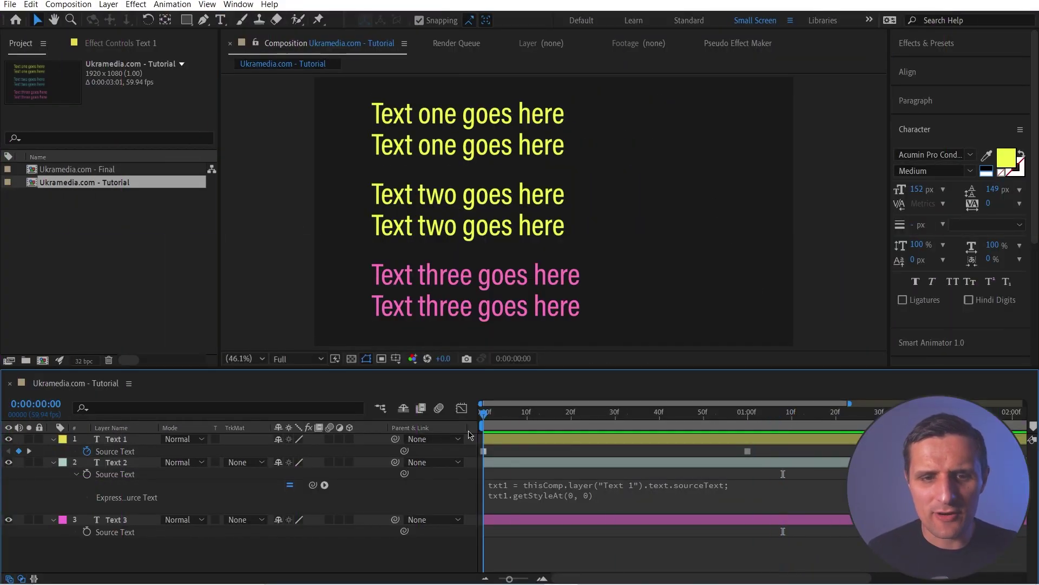
left_click(133, 453)
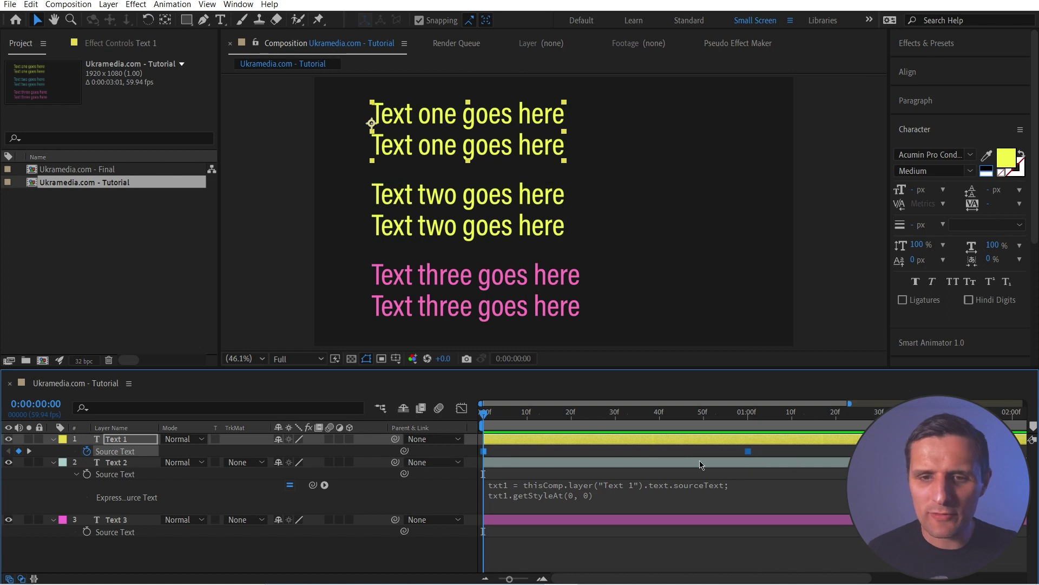
key("Delete")
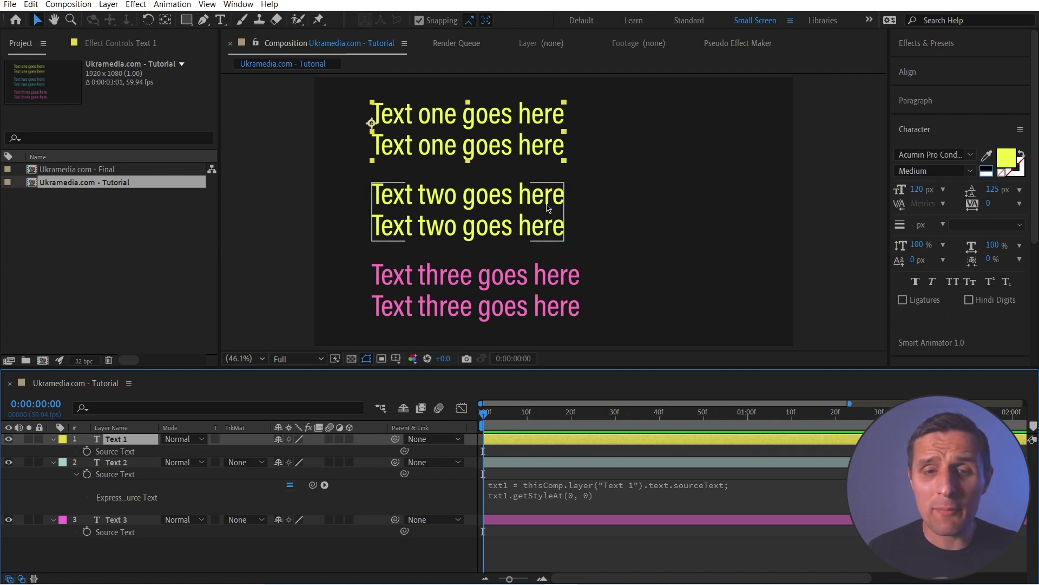
left_click(454, 203)
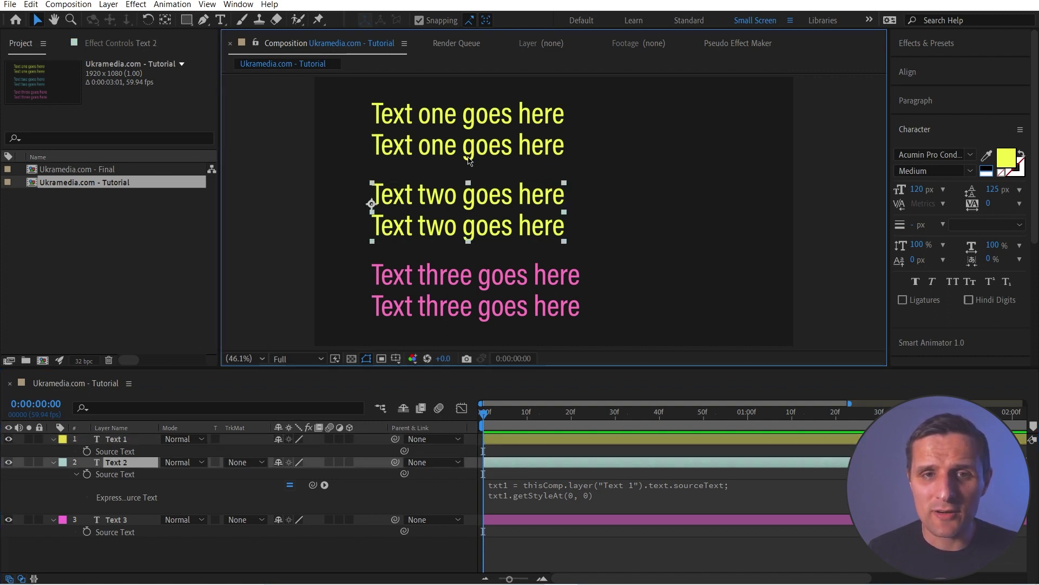
left_click(565, 131)
left_click_drag(917, 190, 908, 195)
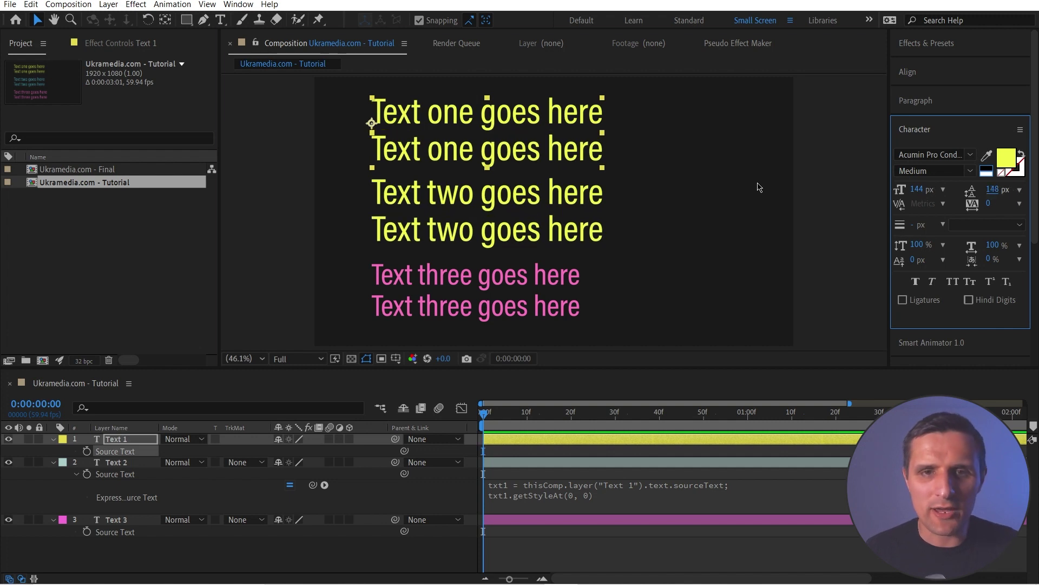
key("ctrl+z")
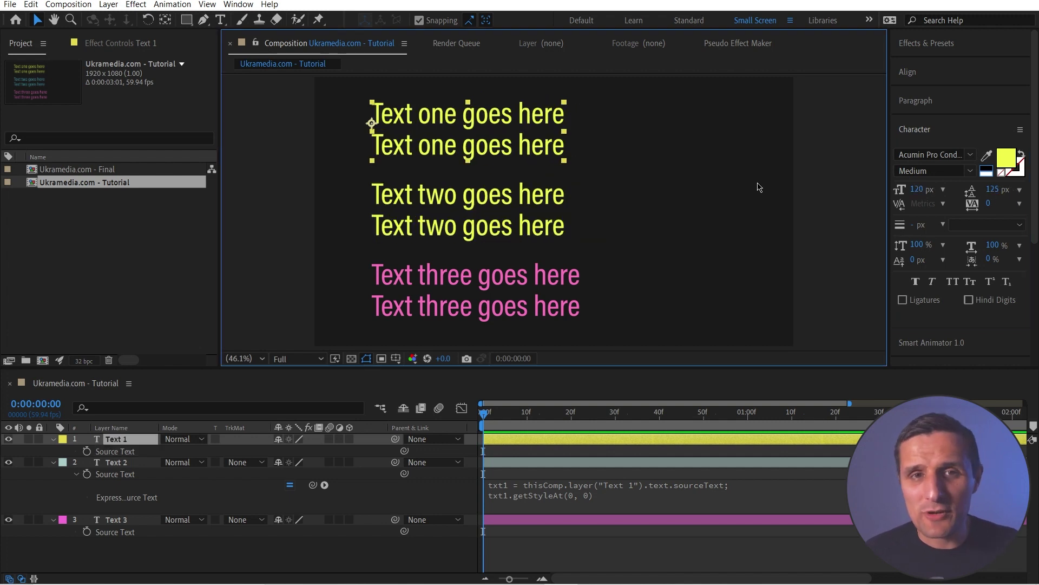
double_click(439, 131)
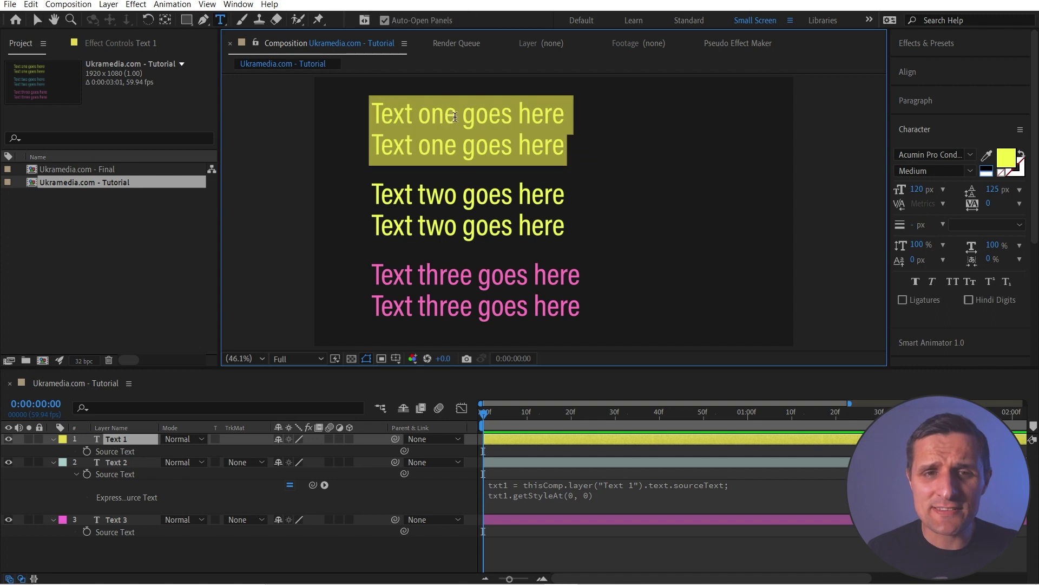
triple_click(463, 115)
left_click(464, 115)
left_click_drag(464, 114, 348, 112)
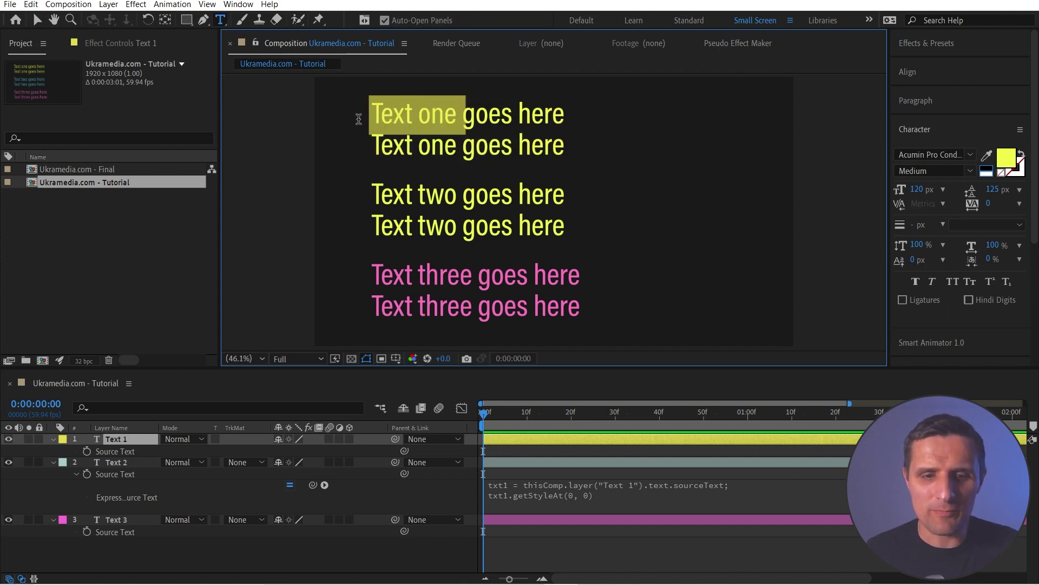
type("sdfg fg")
key("Escape")
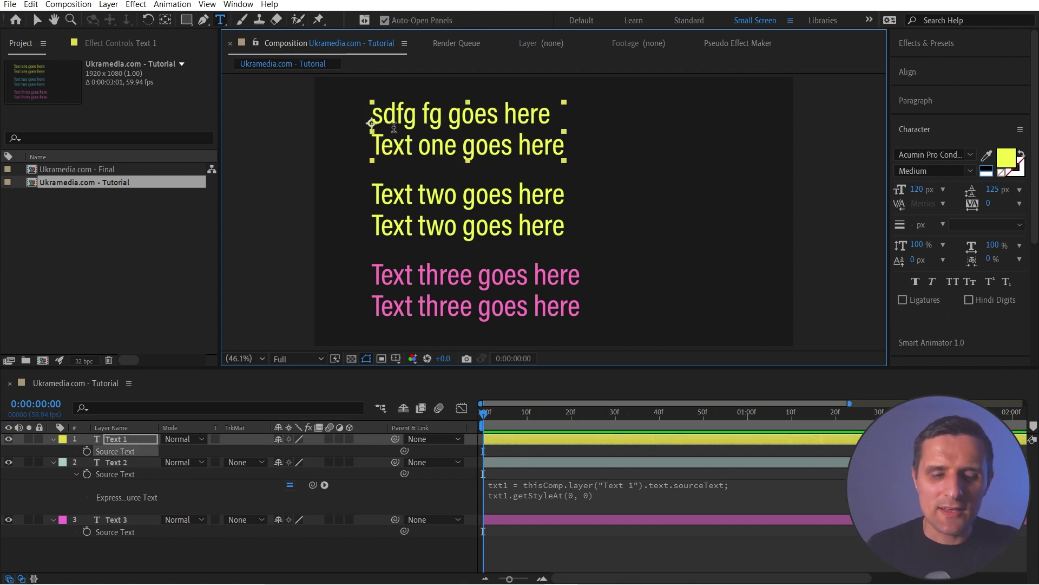
key("v")
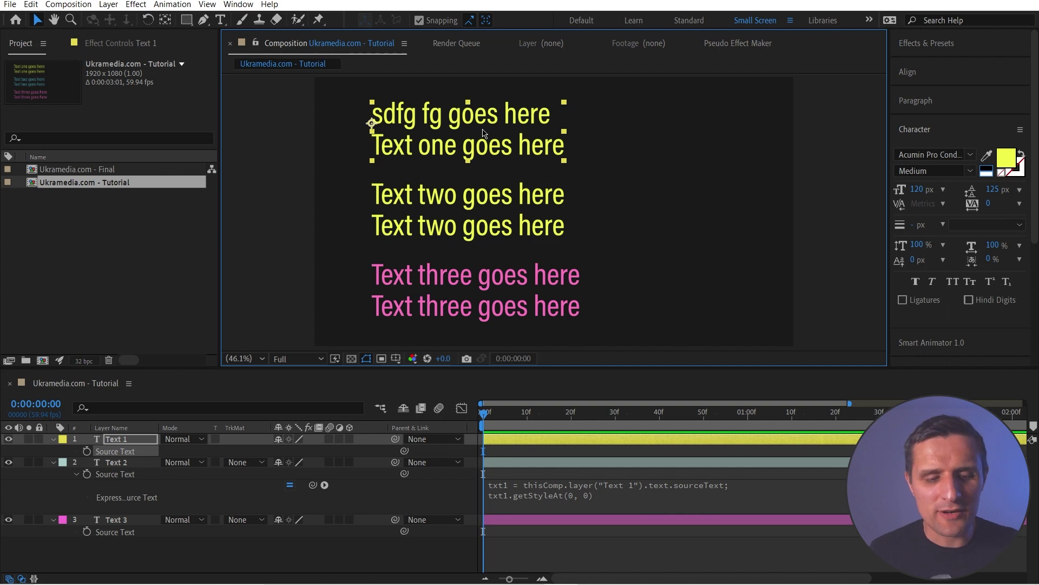
key("ctrl+z")
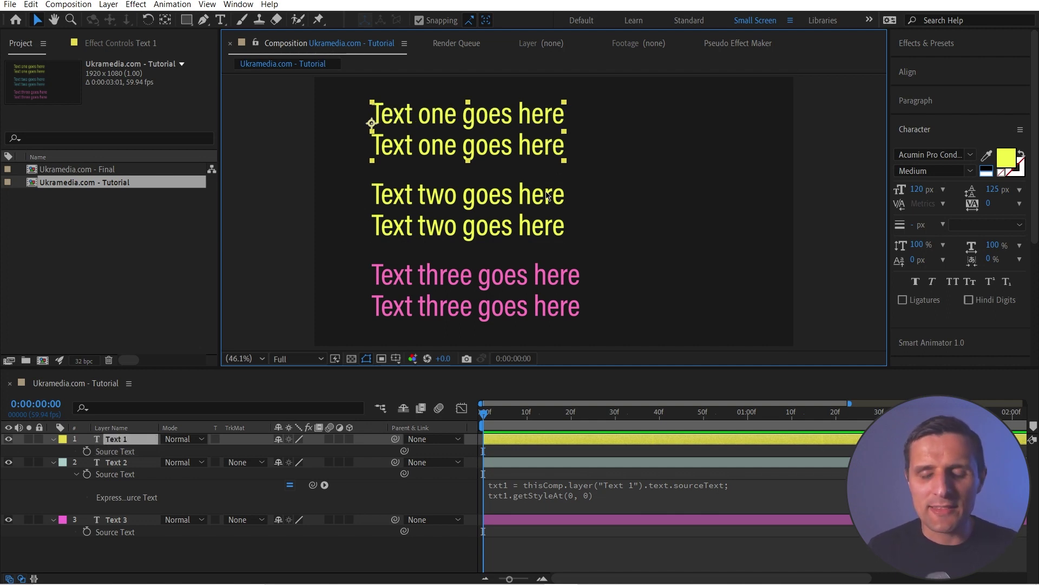
Append .setText(txt1) after getStyleAt(0, 0) in Text 2's source-text expression
left_click(628, 494)
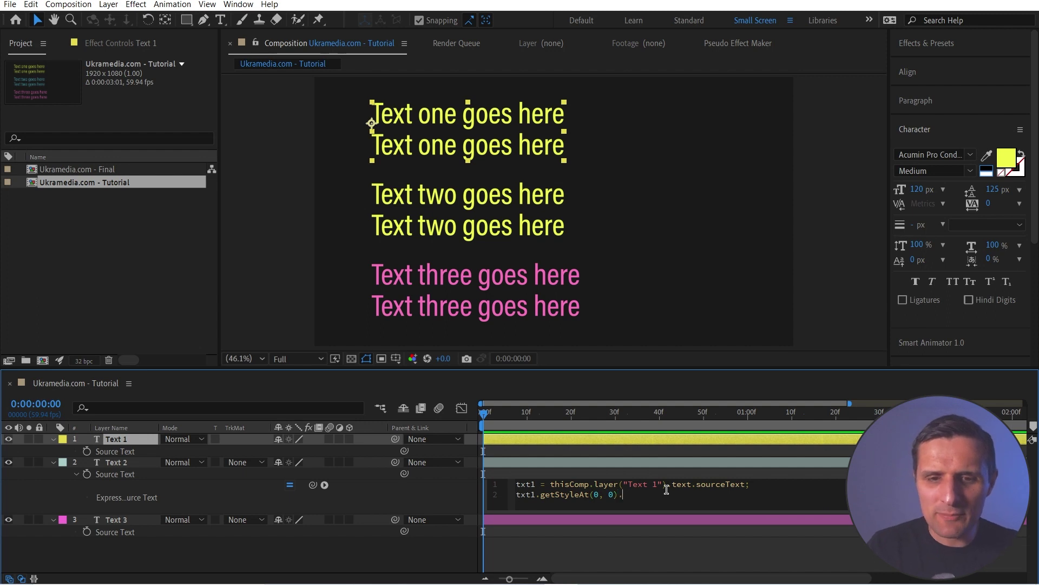
left_click(324, 485)
mouse_move(405, 460)
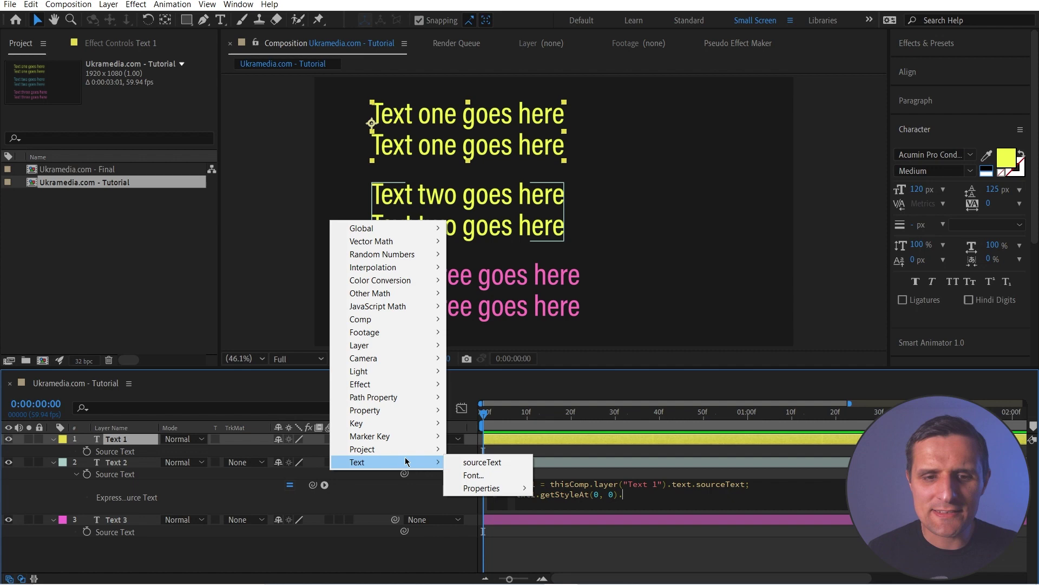
mouse_move(487, 493)
mouse_move(560, 526)
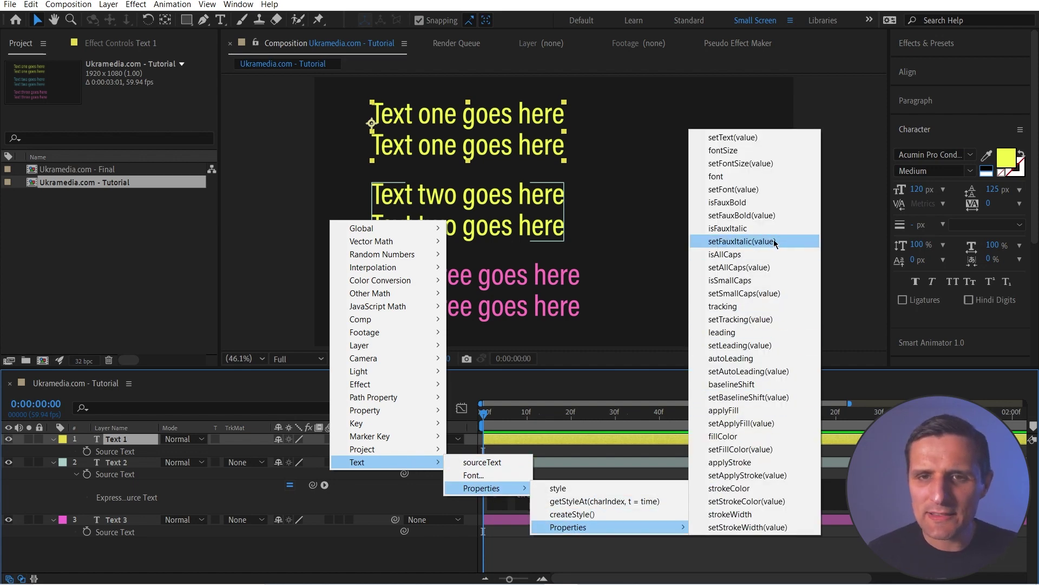
left_click(727, 142)
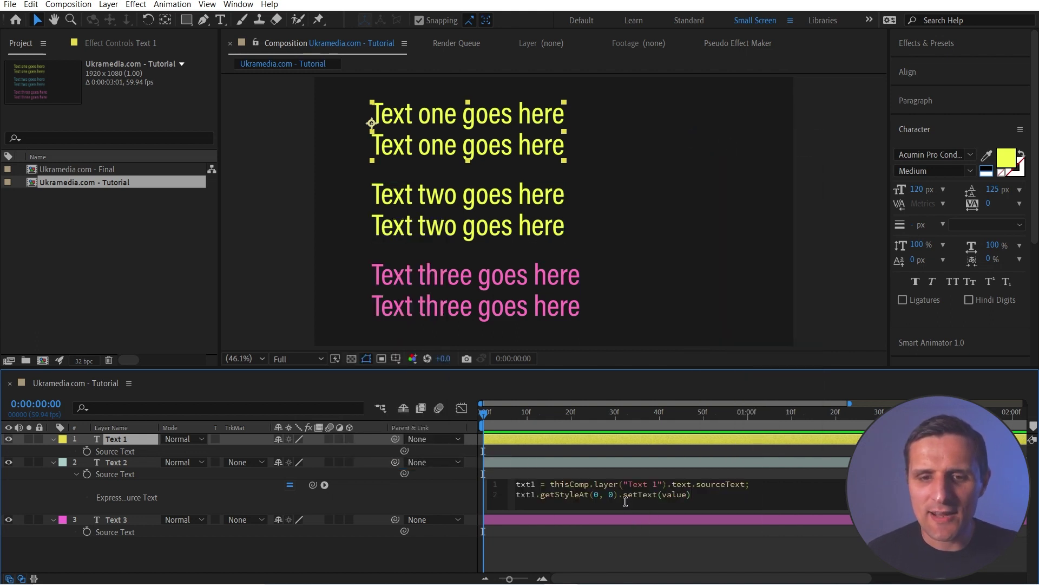
left_click_drag(626, 495, 694, 494)
double_click(675, 495)
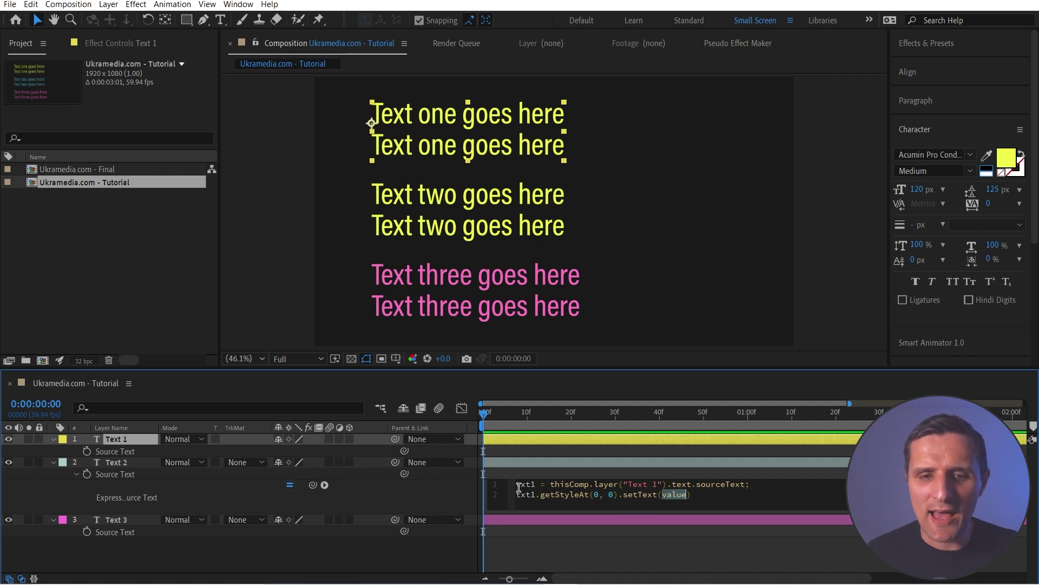
type("txt1")
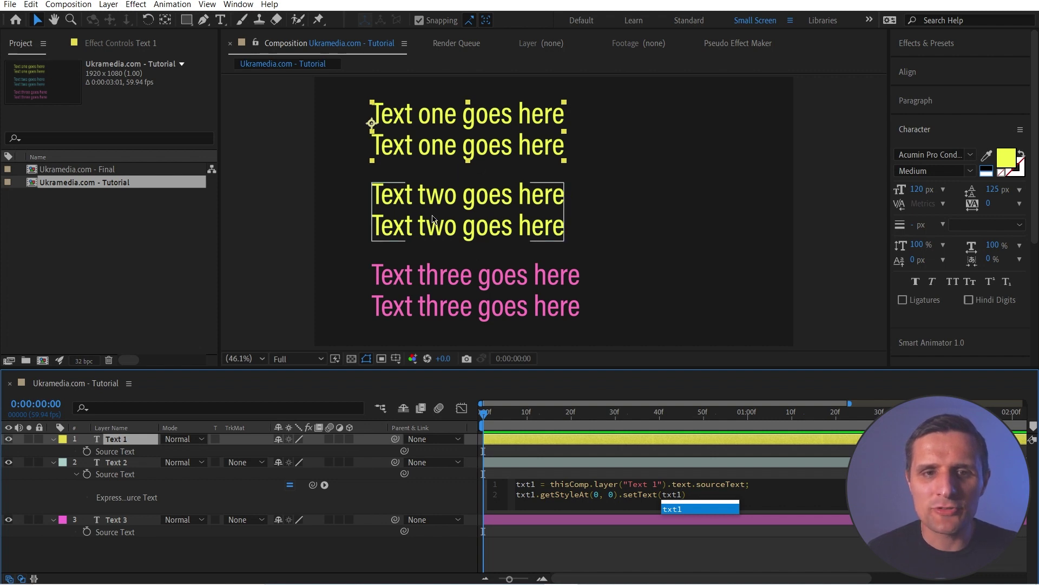
left_click(455, 484)
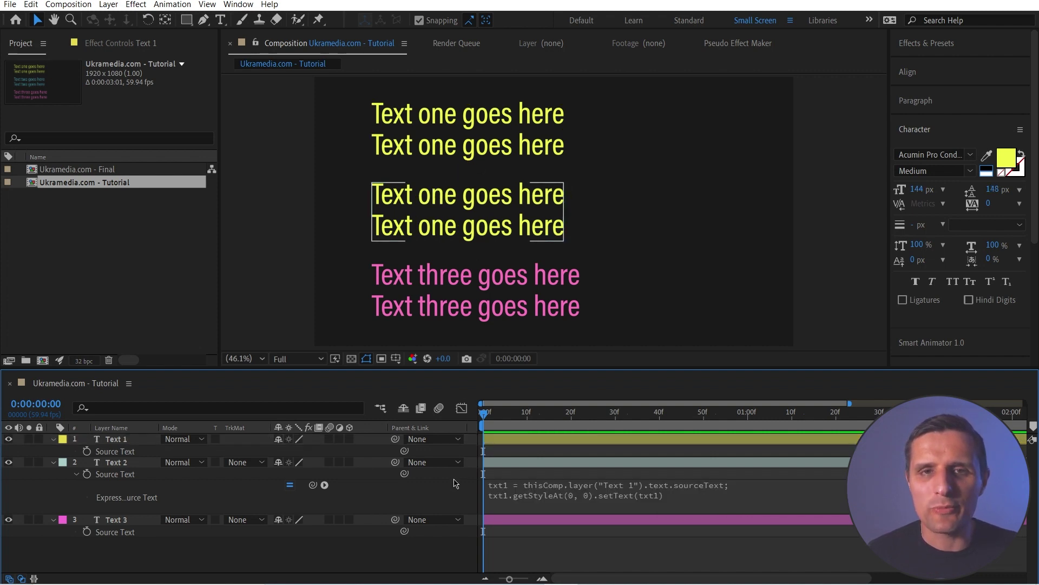
left_click(438, 117)
double_click(439, 120)
triple_click(437, 121)
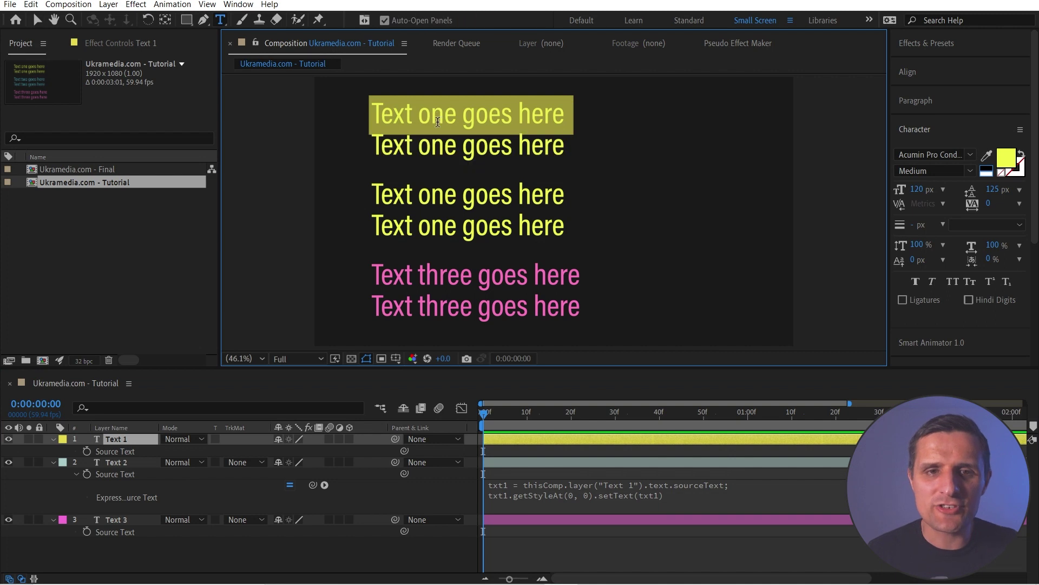
double_click(437, 122)
type("adsf asd fsad")
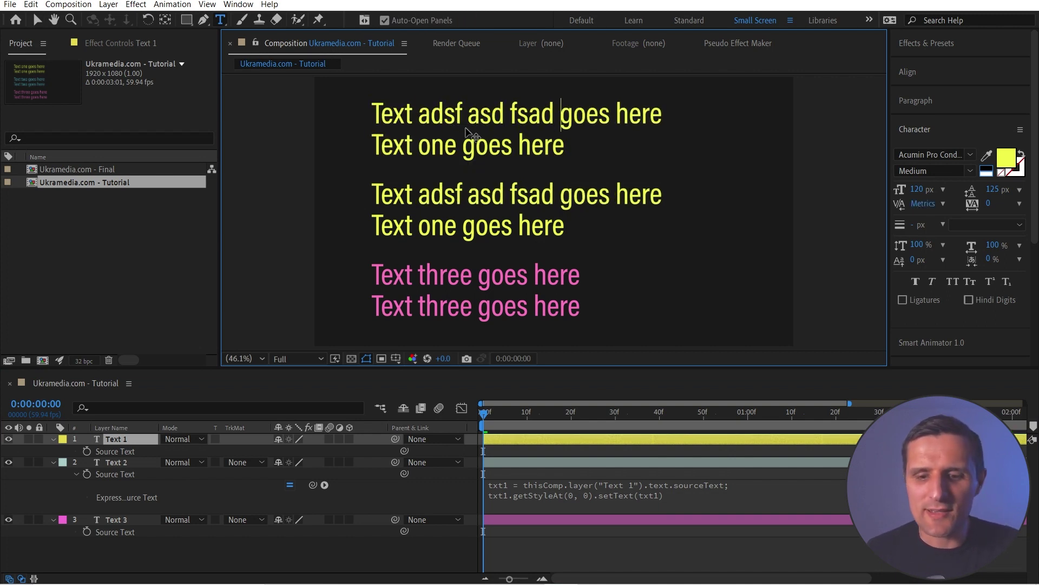
key("Escape")
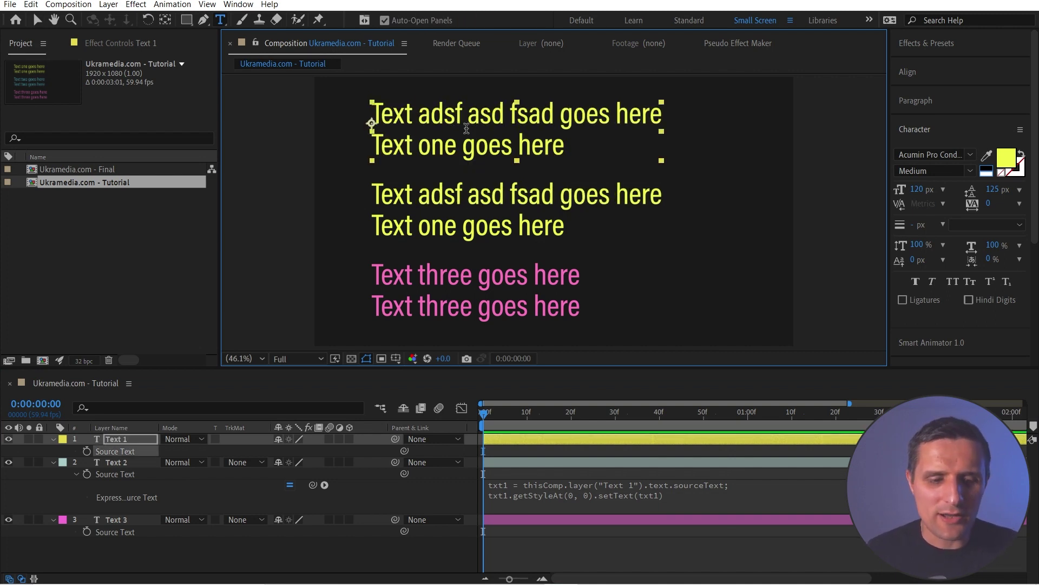
key("ctrl+z")
key("v")
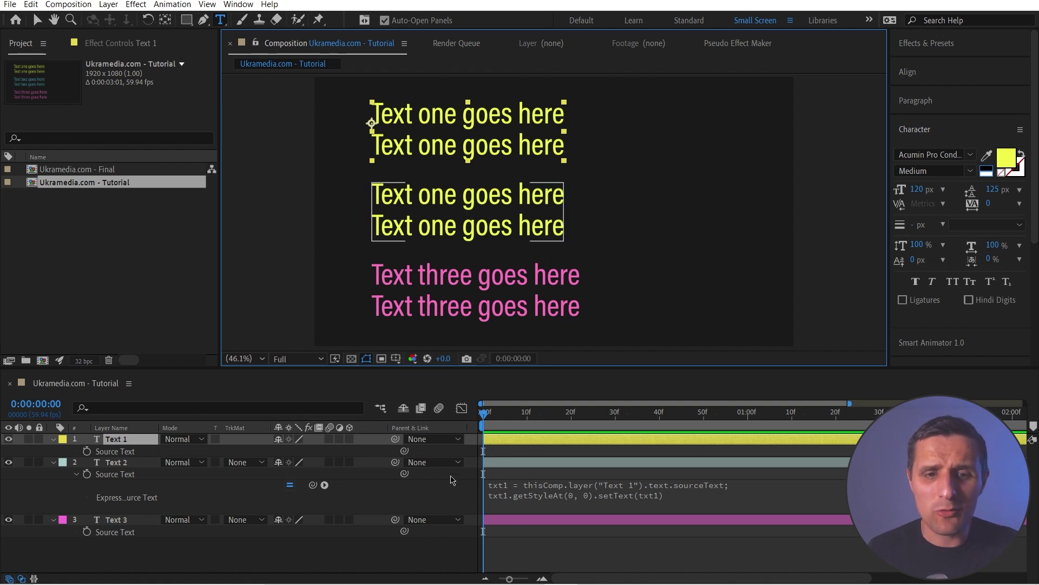
left_click(456, 474)
left_click(541, 204)
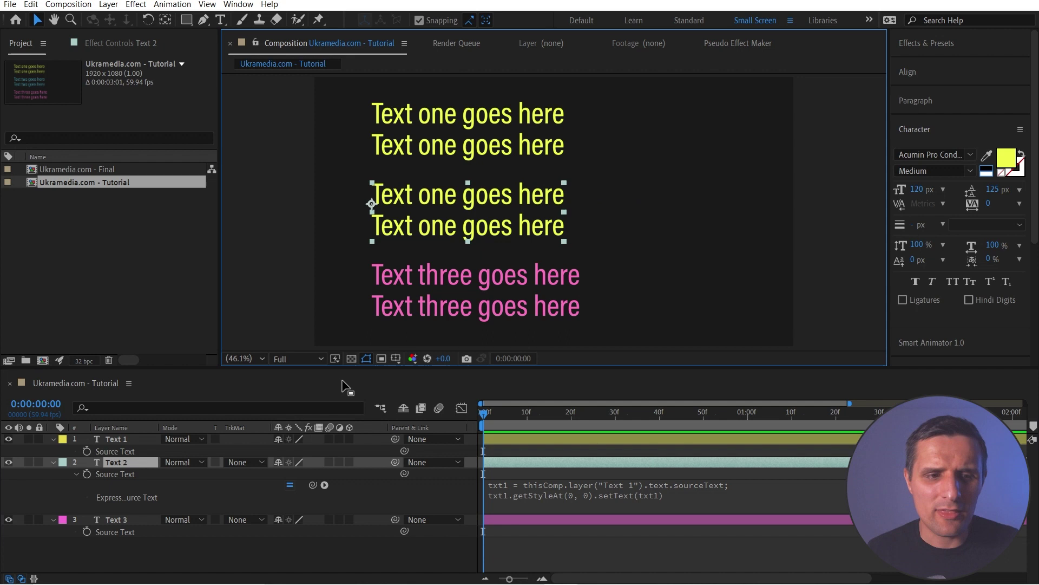
Copy Text 2's Source Text expression and paste it onto the Text 3 layer
left_click(134, 479)
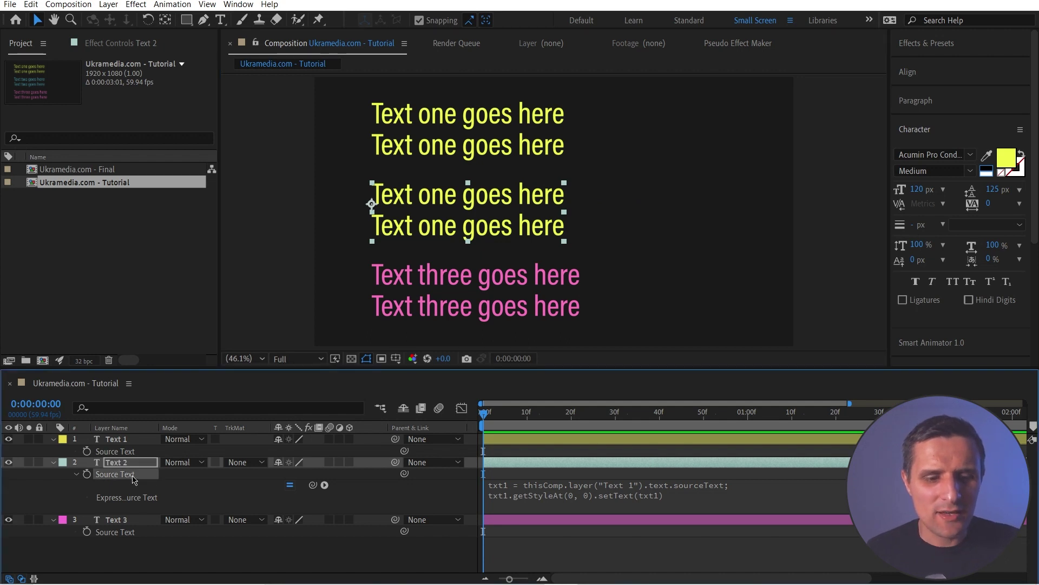
left_click(133, 521)
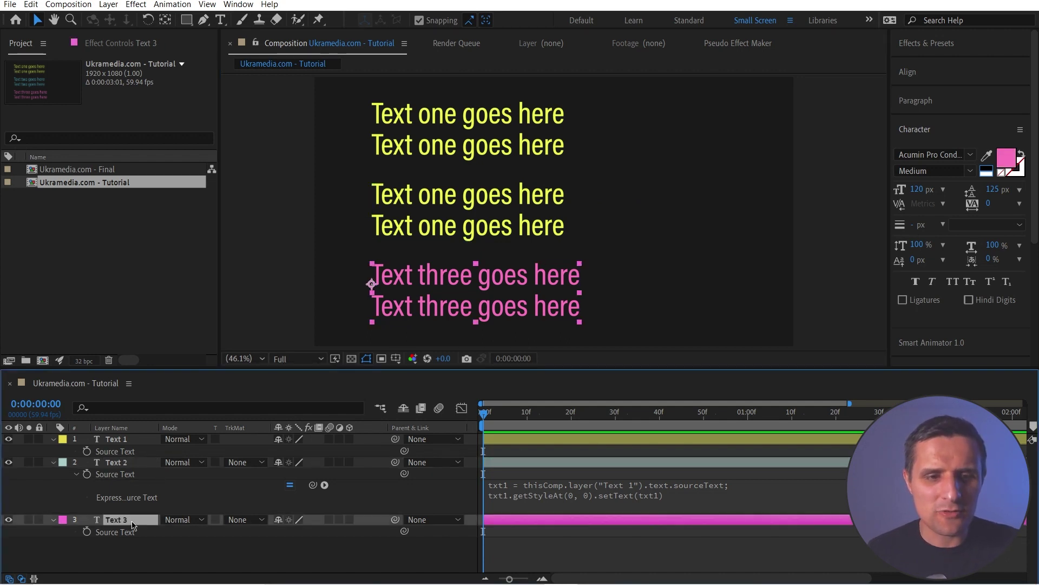
key("ctrl+v")
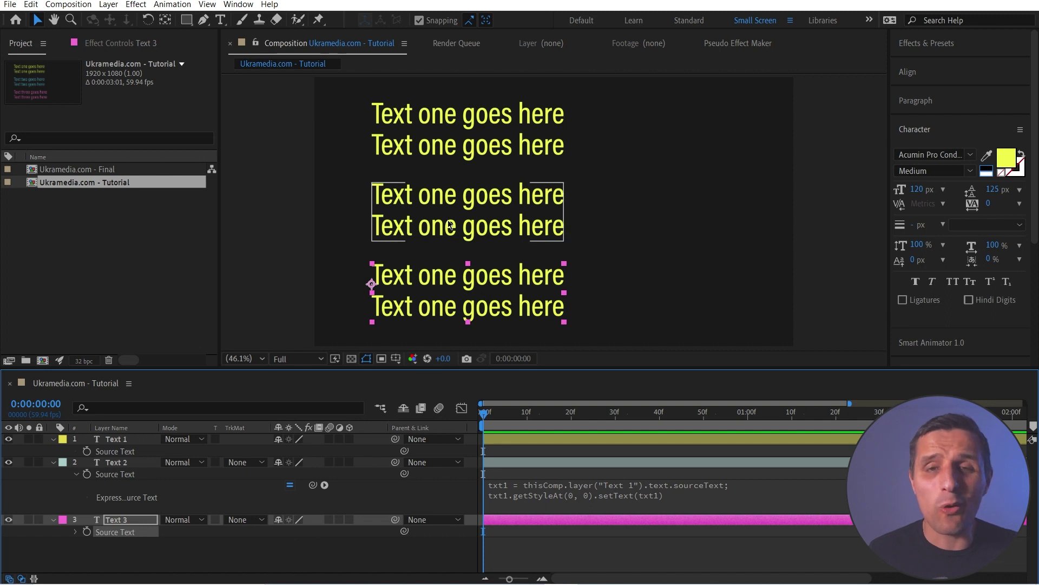
Make Text 1 145 px, faux bold, faux italic, all caps and purple
left_click(471, 130)
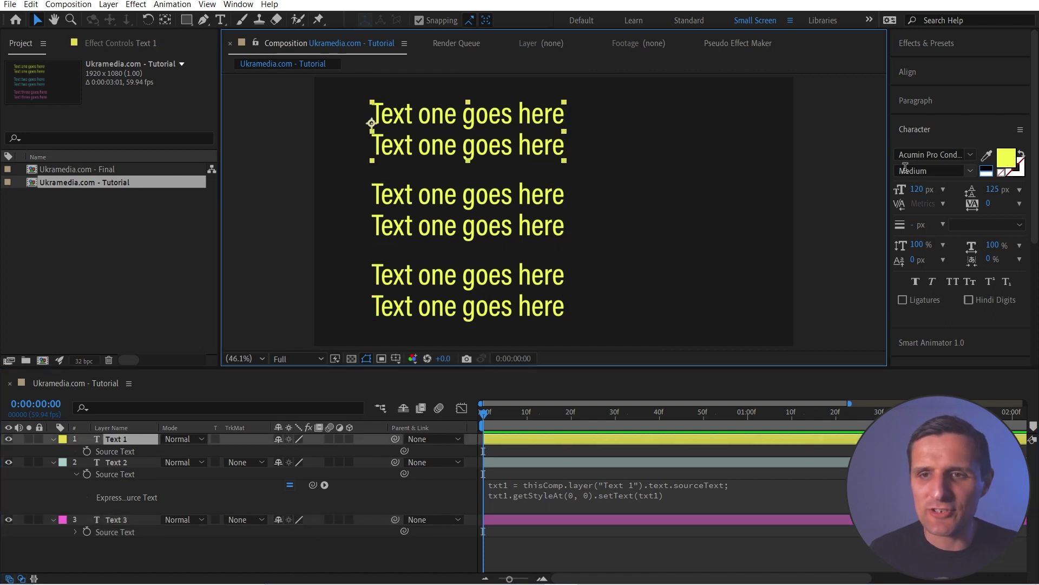
left_click_drag(920, 190, 1028, 204)
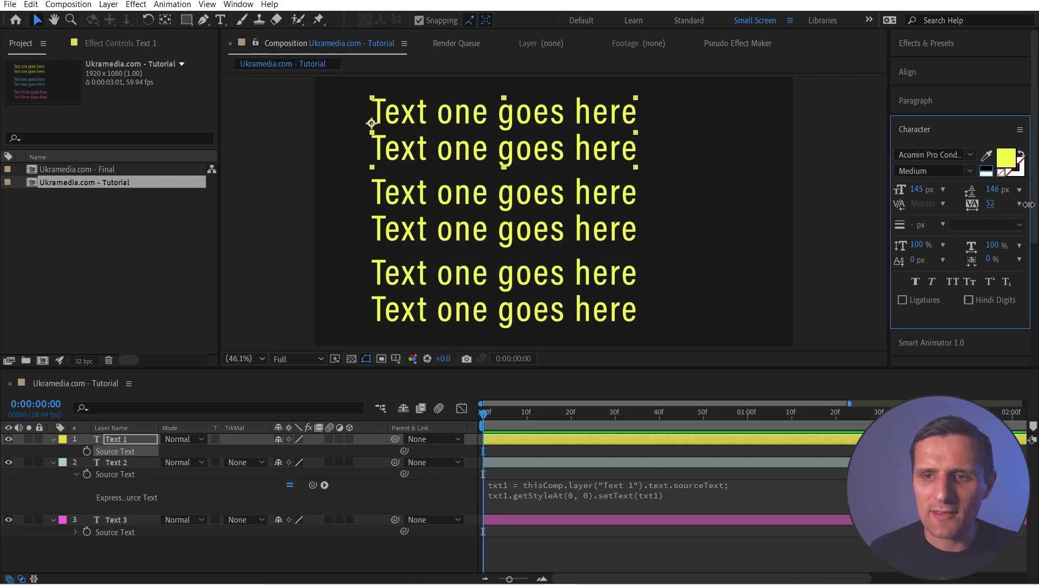
left_click(916, 282)
left_click(931, 282)
left_click(949, 285)
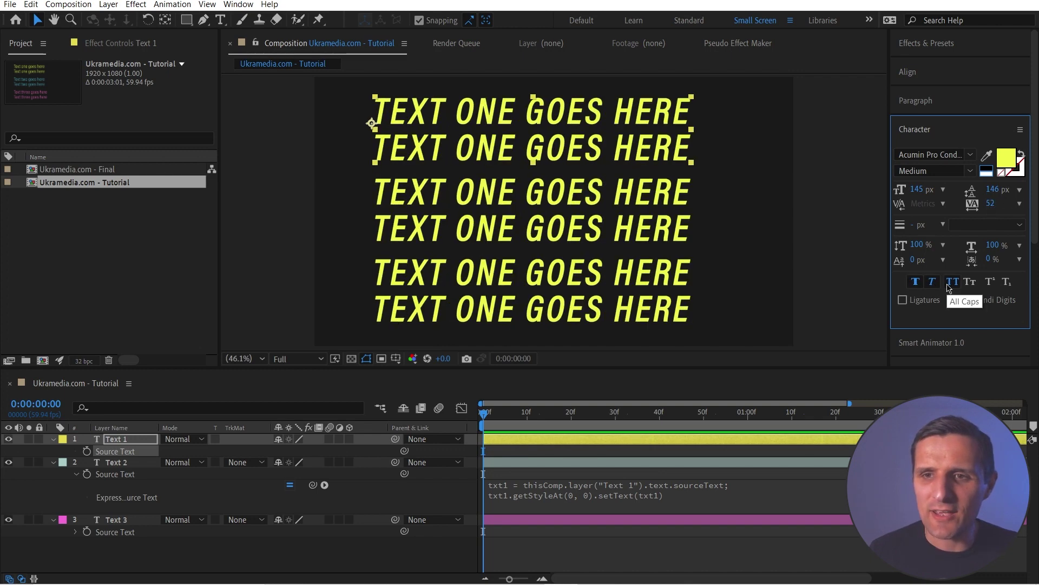
left_click(1005, 157)
left_click(840, 270)
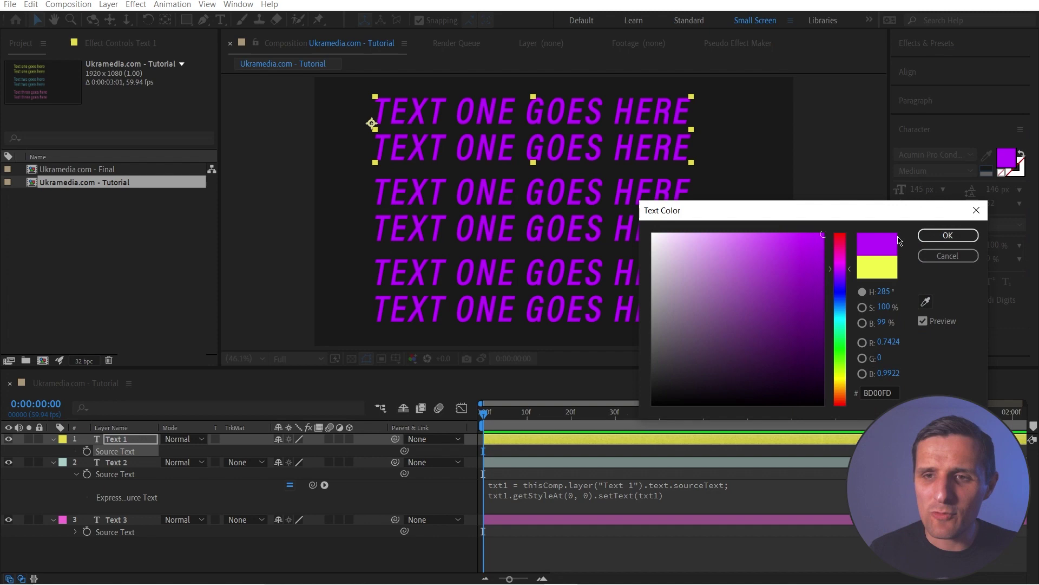
left_click(948, 235)
Replace 'TEXT ONE' in Text 1's first line with 'ASDF', so it reads 'ASDF GOES HERE'
double_click(457, 99)
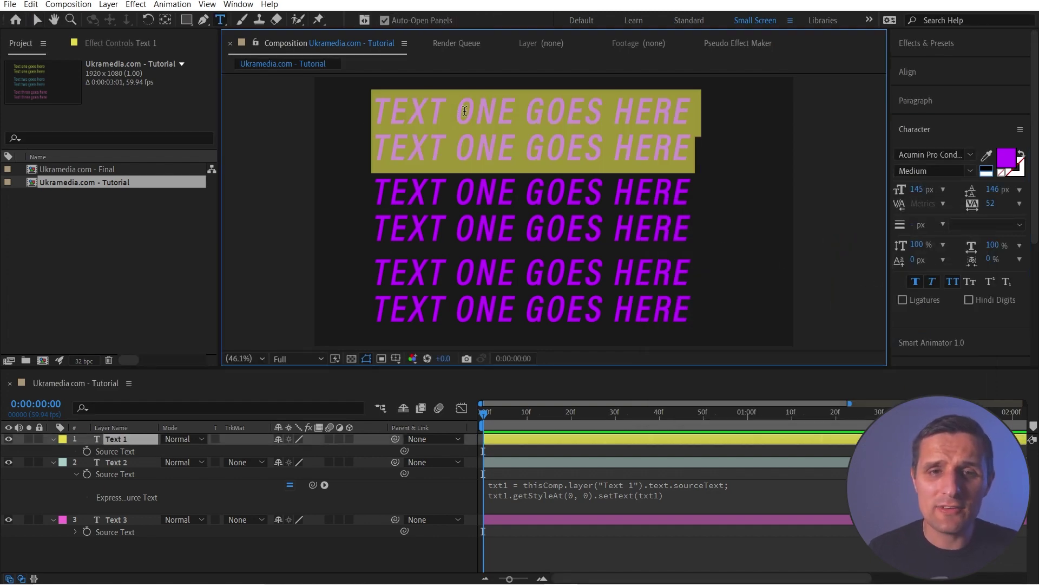
left_click(512, 114)
left_click_drag(513, 114, 373, 113)
type("ASDF ASD F")
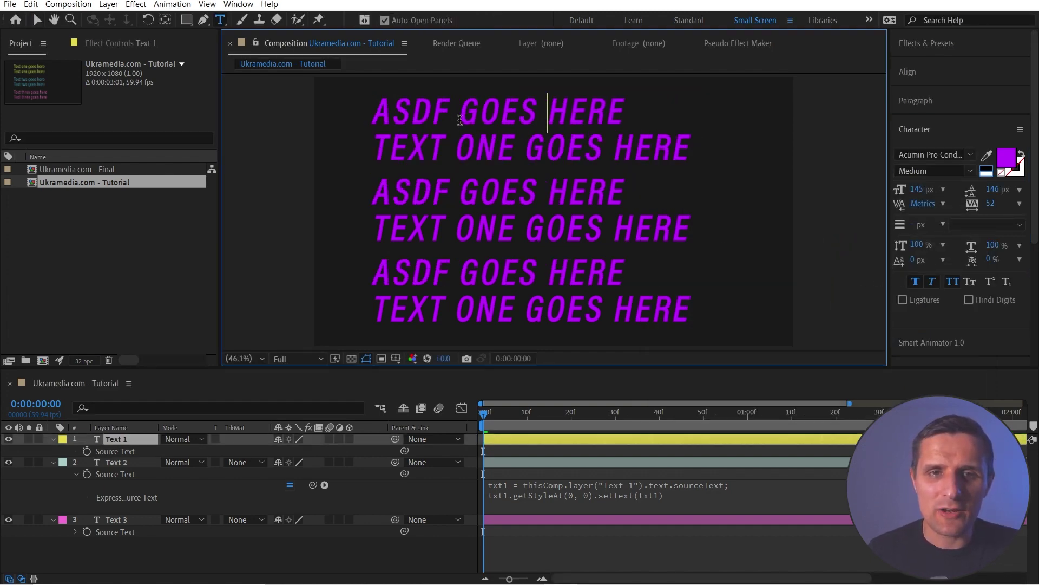